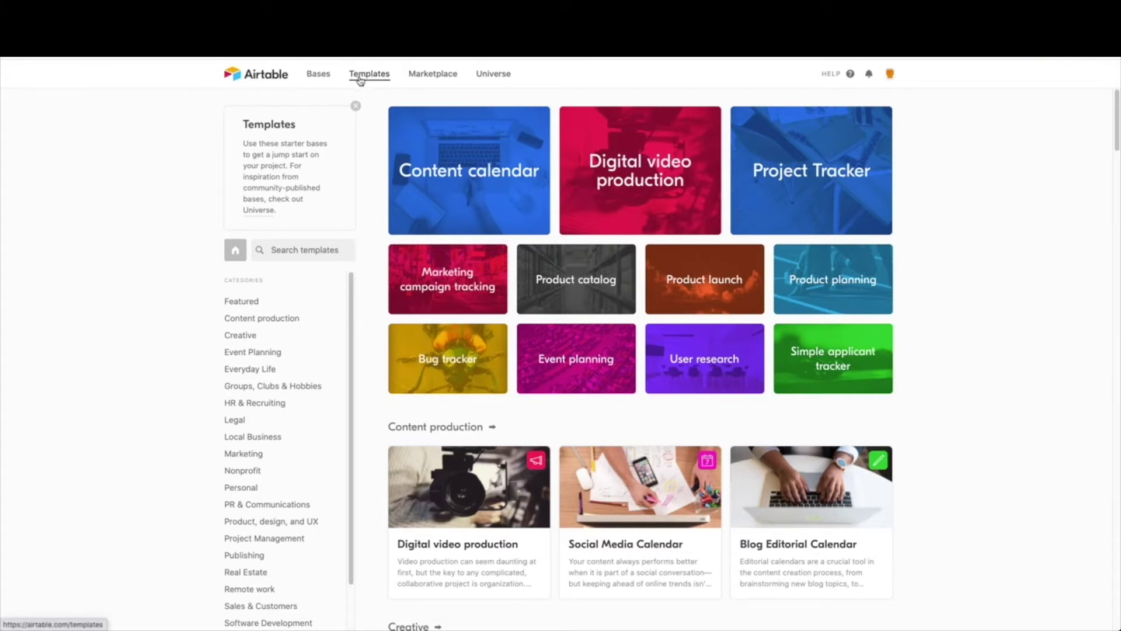
Open the Templates gallery of starter bases like Content calendar and Bug tracker.
click(285, 251)
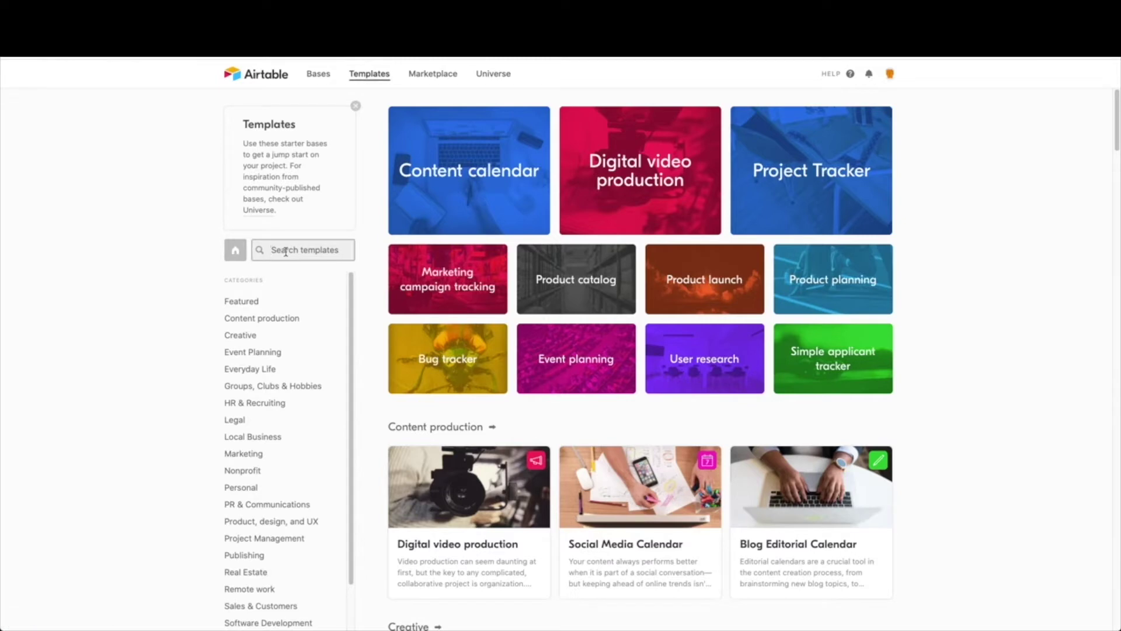
Search the templates for 'bug' and open the Bug tracker template base.
text(bug)
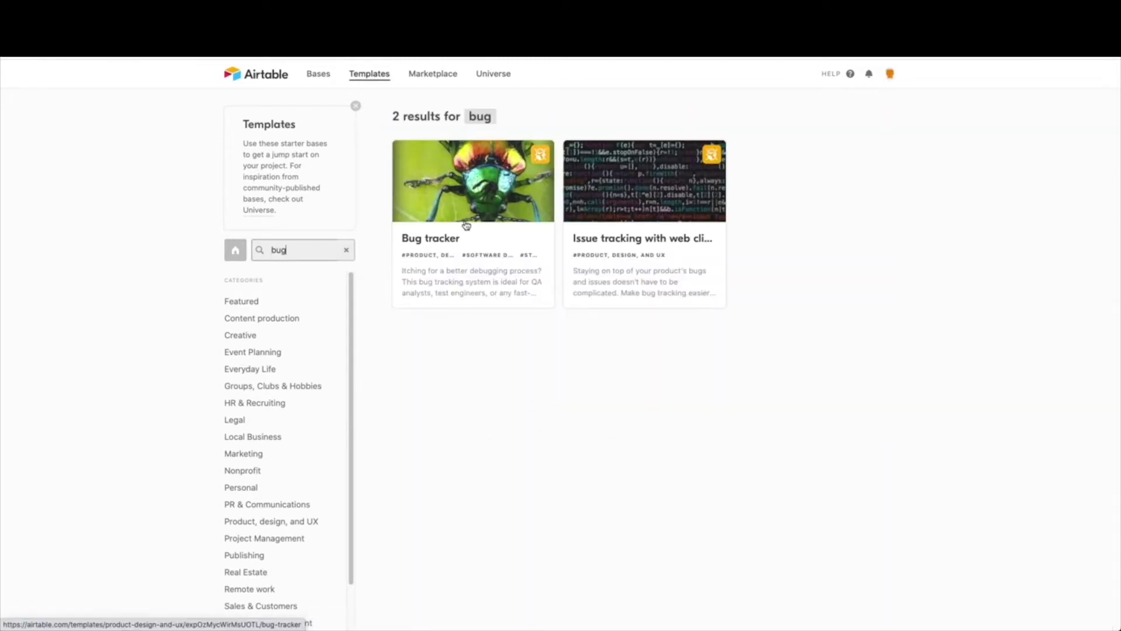
click(489, 194)
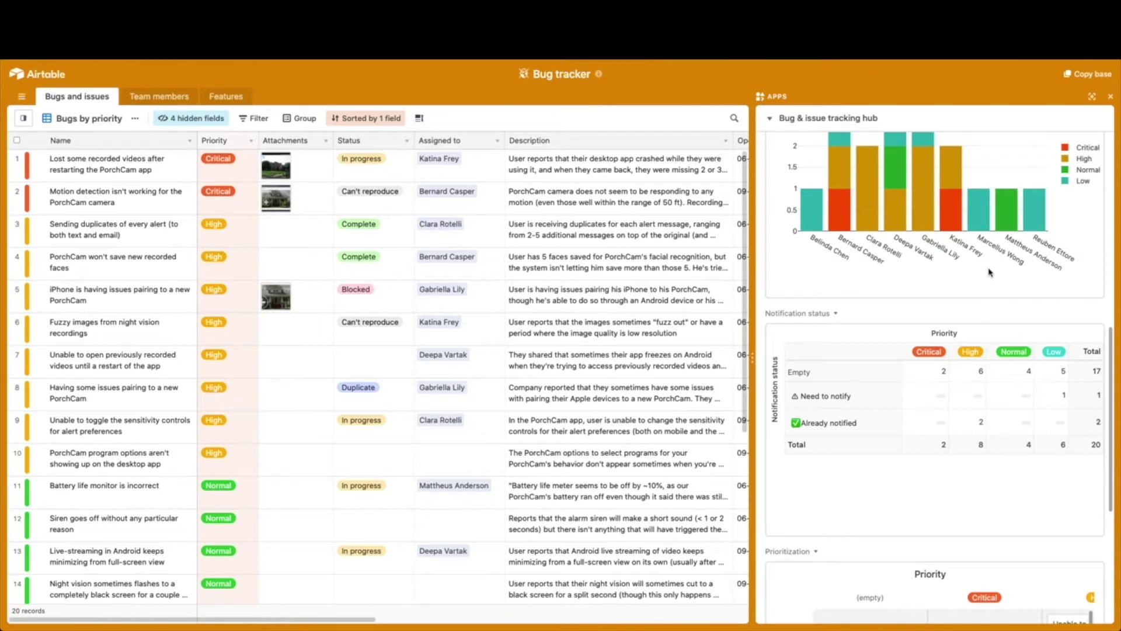
Close the Bug tracker dashboard panel and read through the base's description.
click(1111, 99)
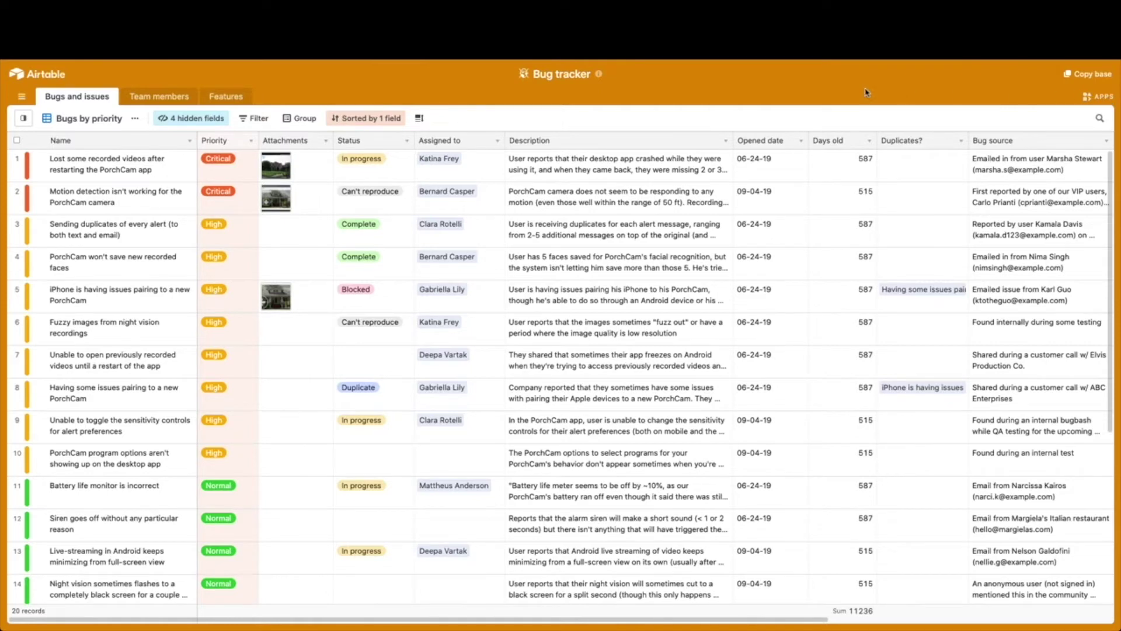
click(599, 78)
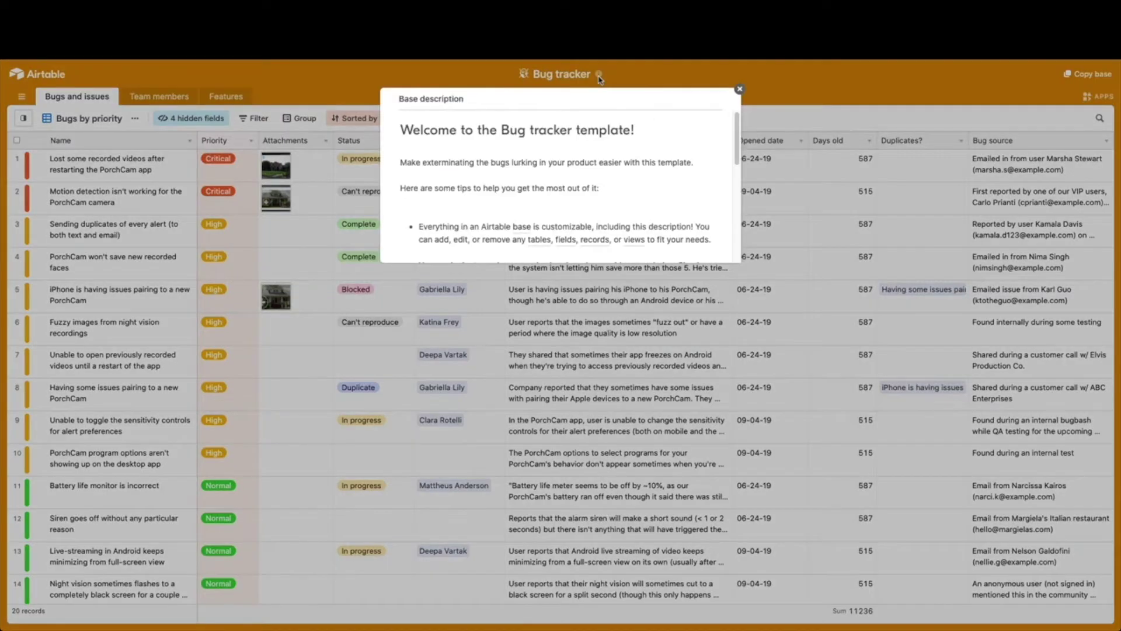
scroll(615, 186, down, 1)
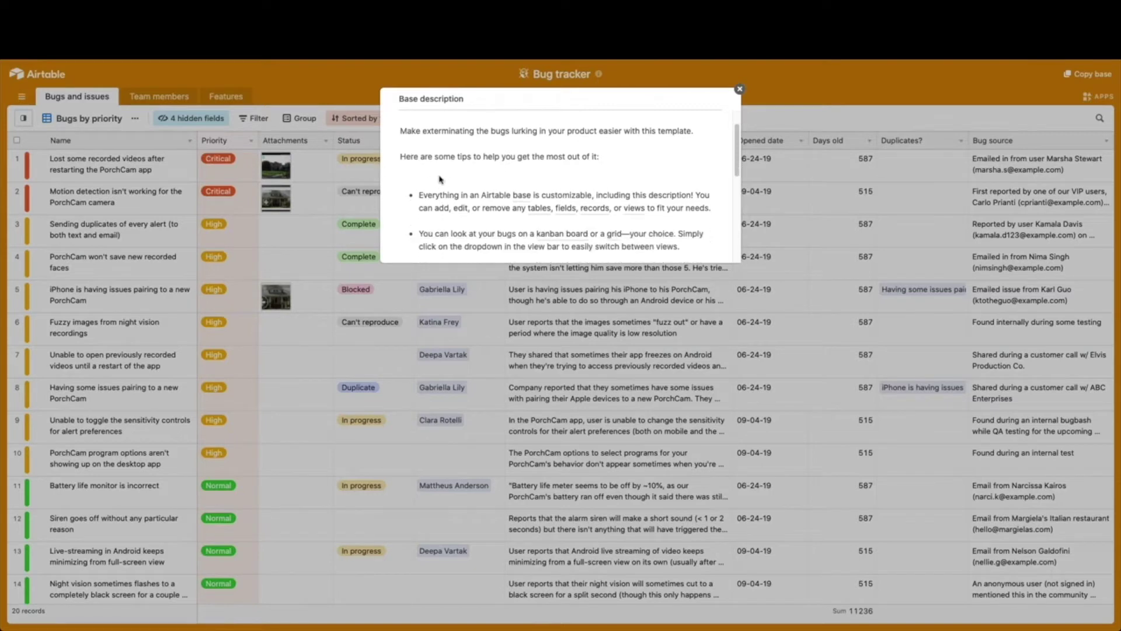
scroll(444, 181, down, 6)
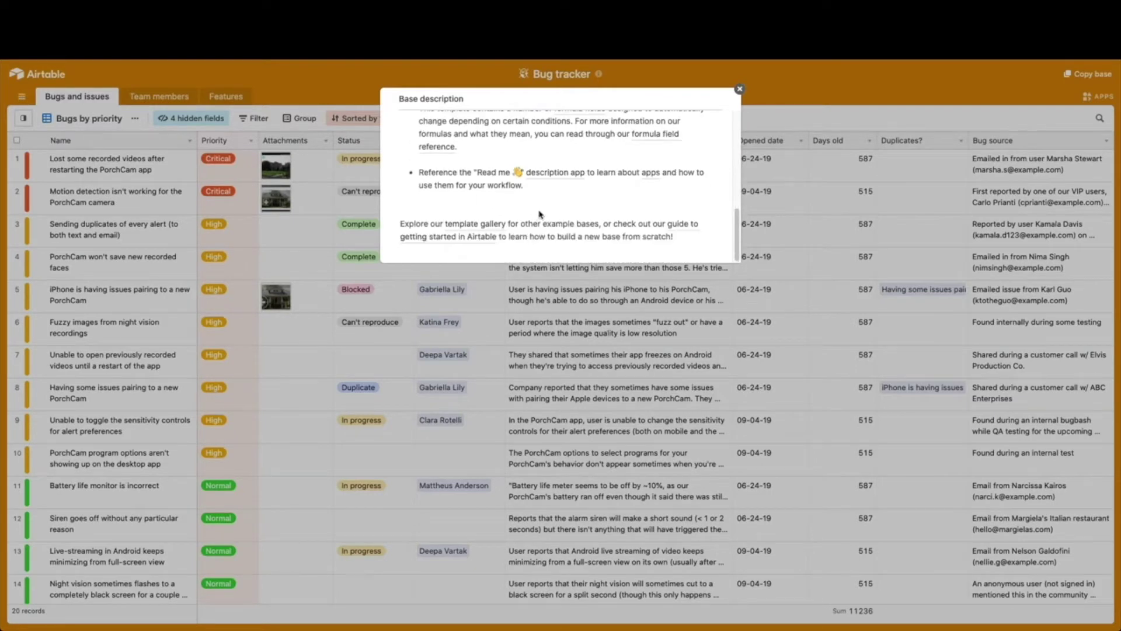
click(739, 89)
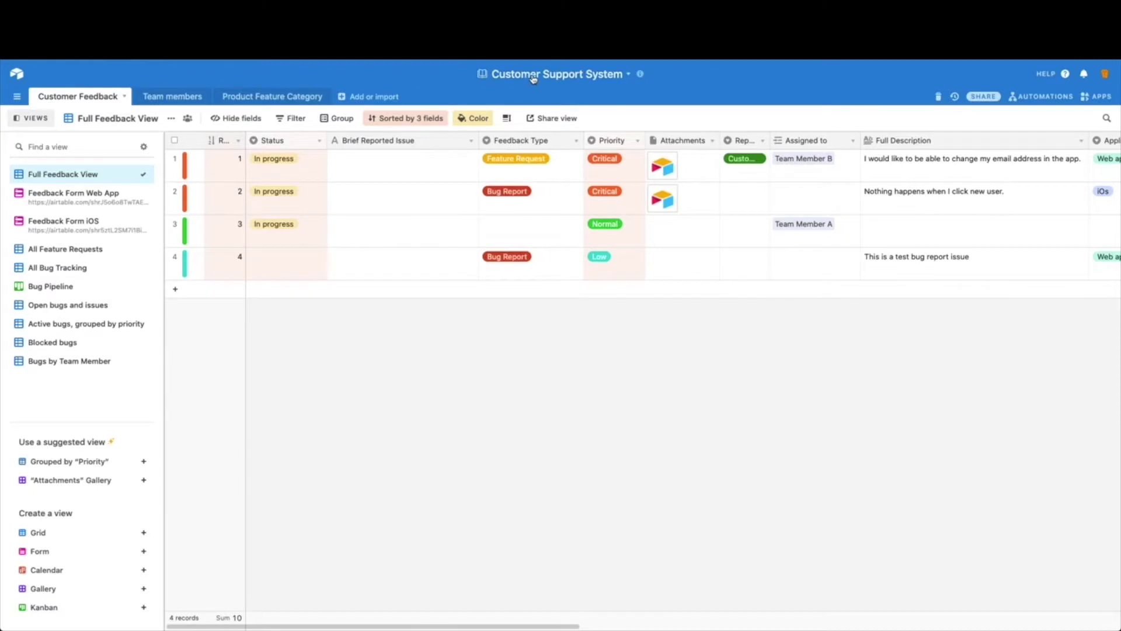
Switch to the Customer Support System base to view its Customer Feedback table.
click(533, 76)
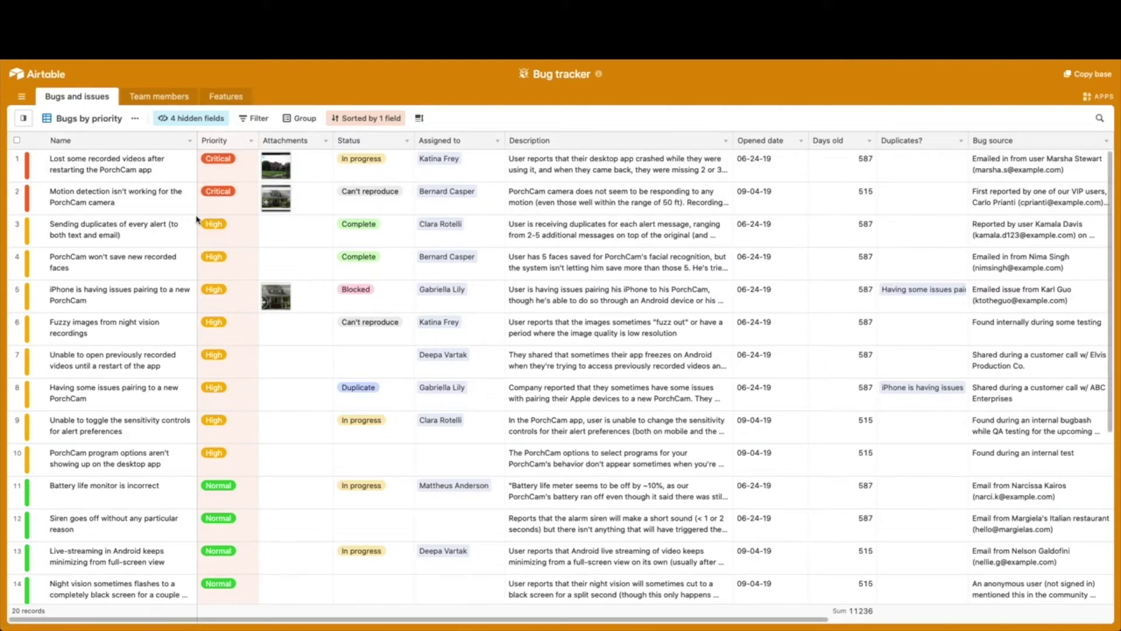
Toggle the Bug tracker views list and select all 20 bug records.
click(25, 119)
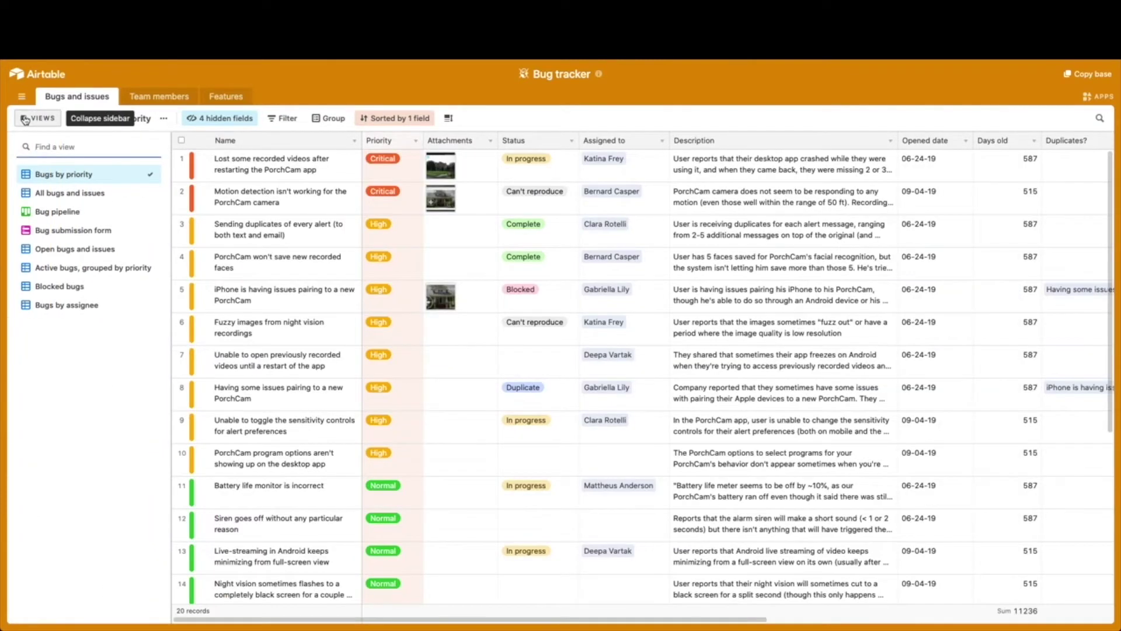
click(24, 119)
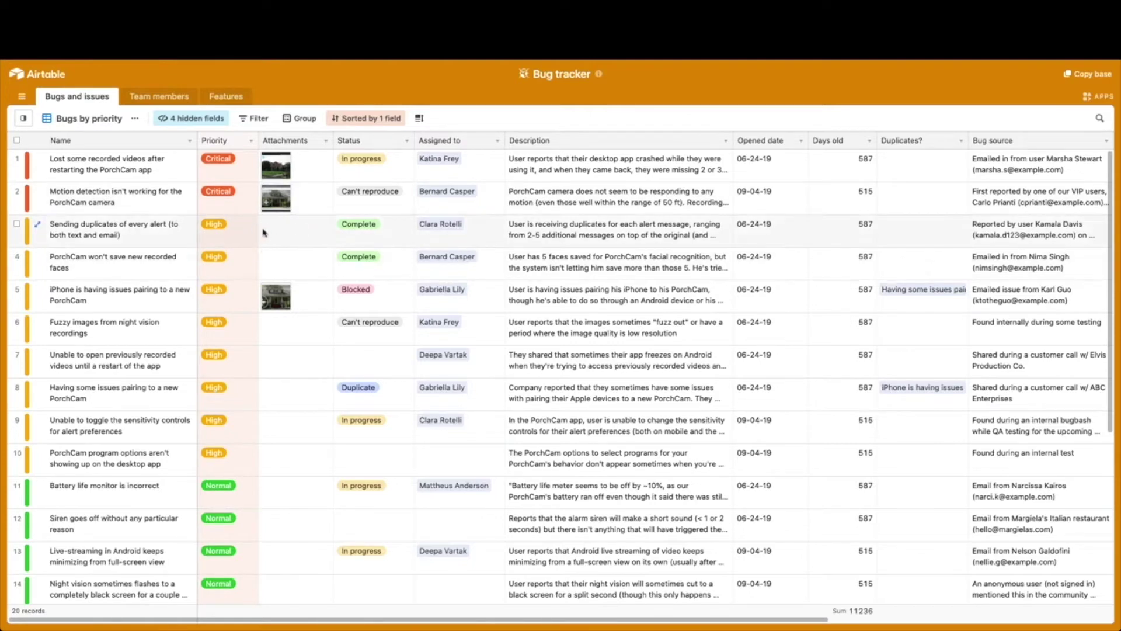
click(16, 140)
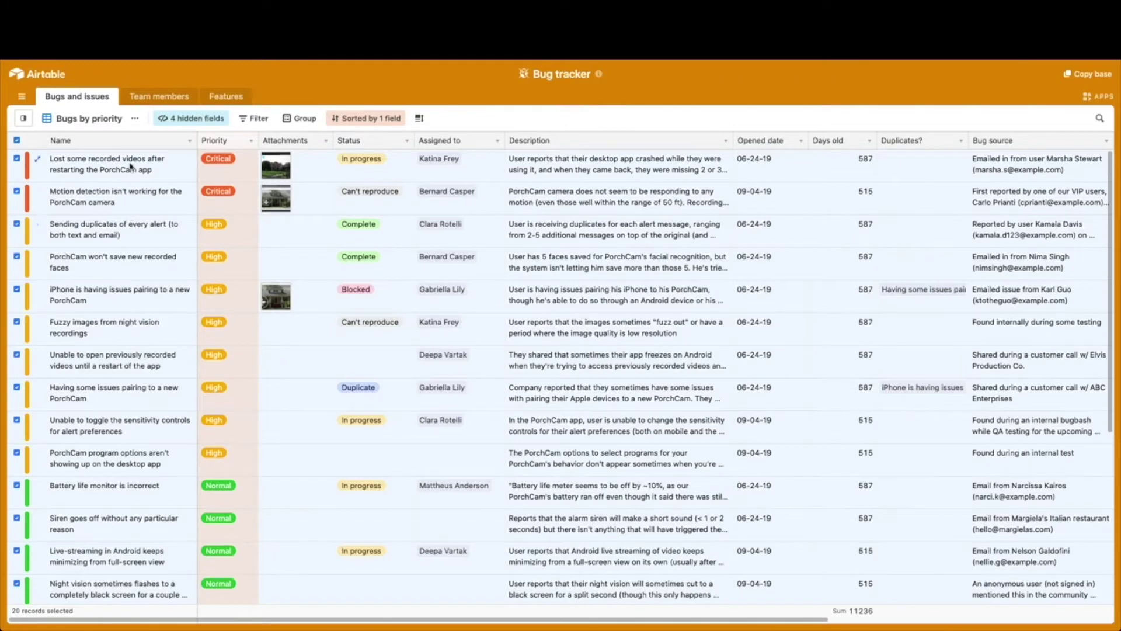
click(189, 141)
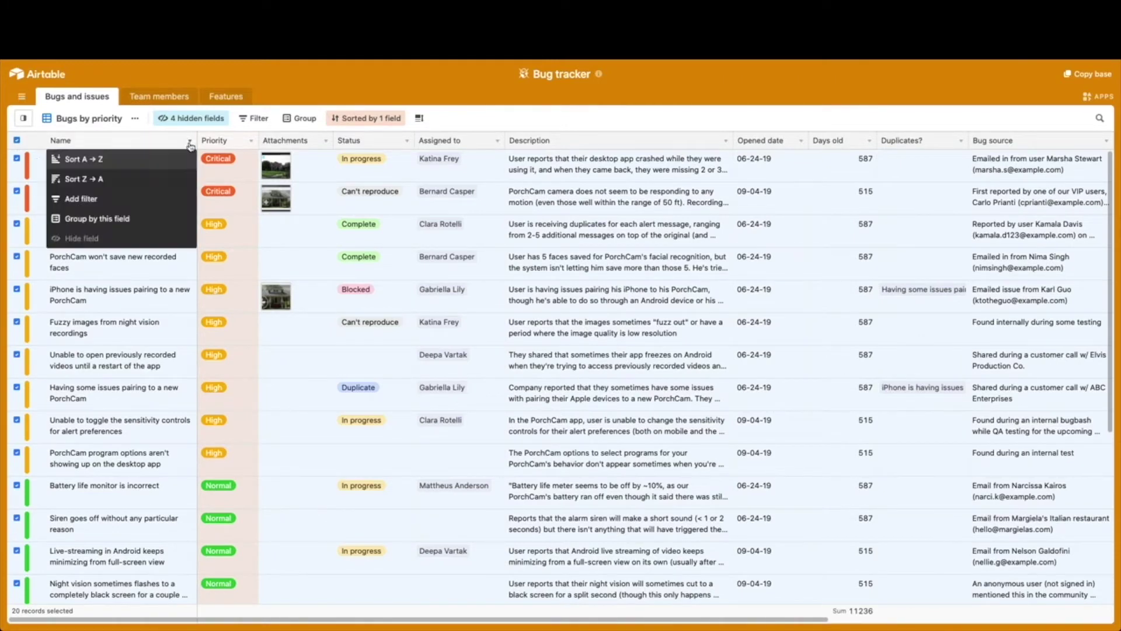
click(17, 141)
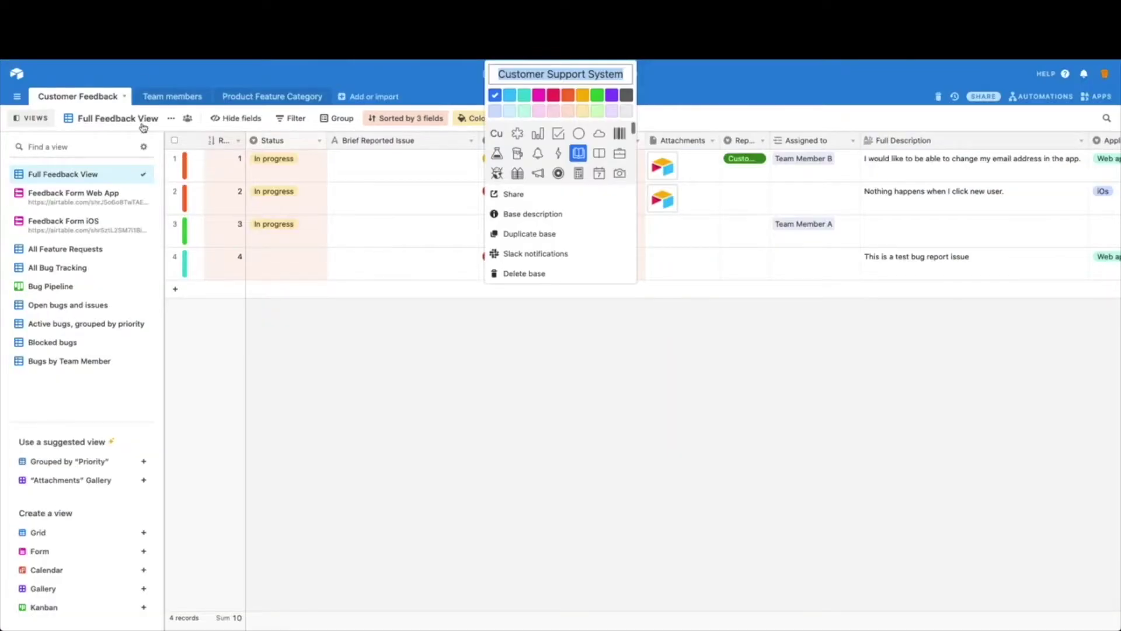
Select the four Customer Feedback records, then browse the Team members table and return to Bugs and issues.
click(174, 140)
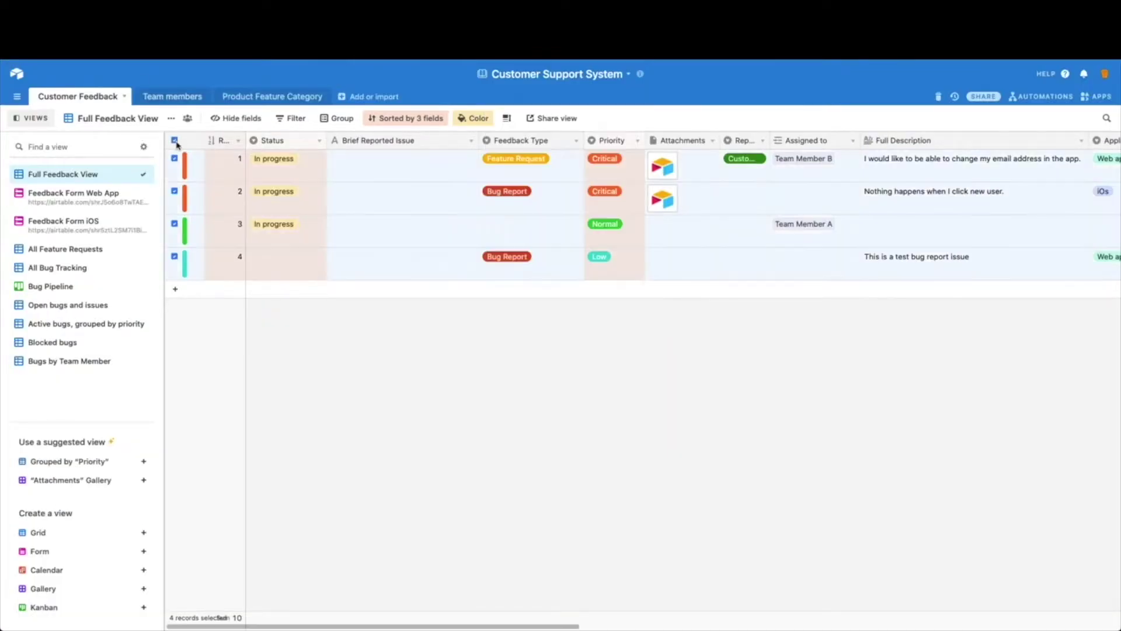
click(225, 141)
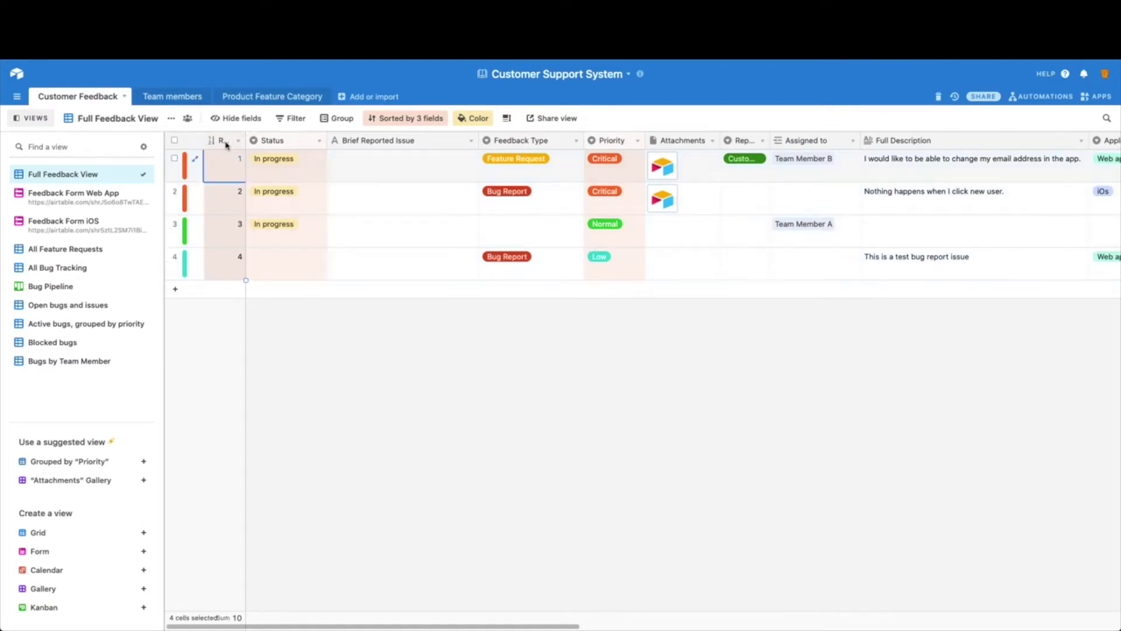
click(175, 140)
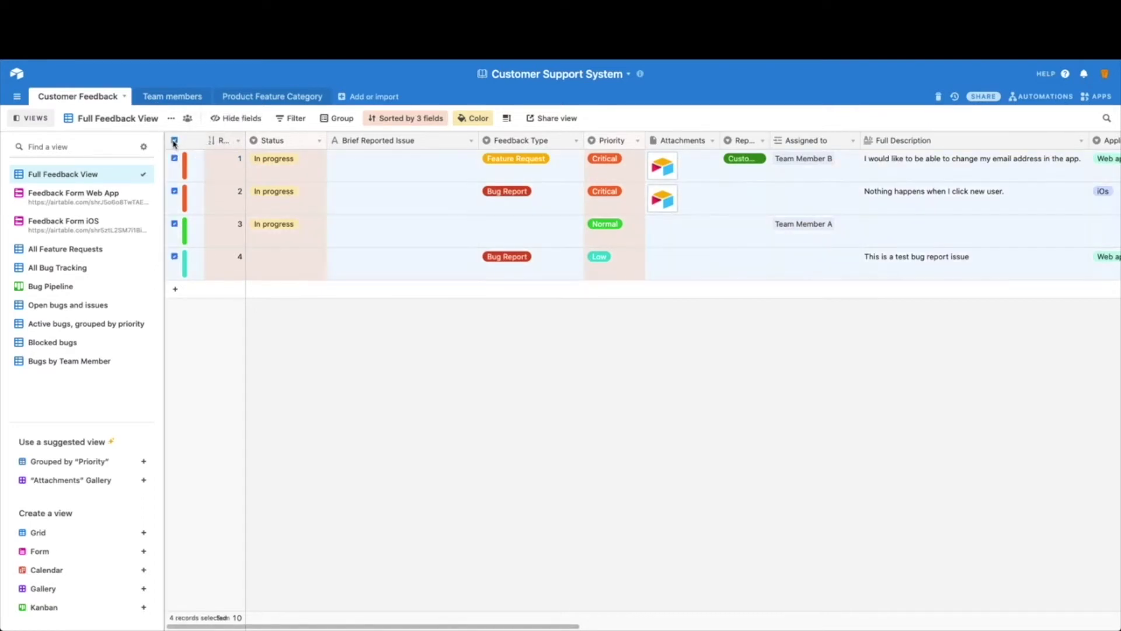
right_click(206, 178)
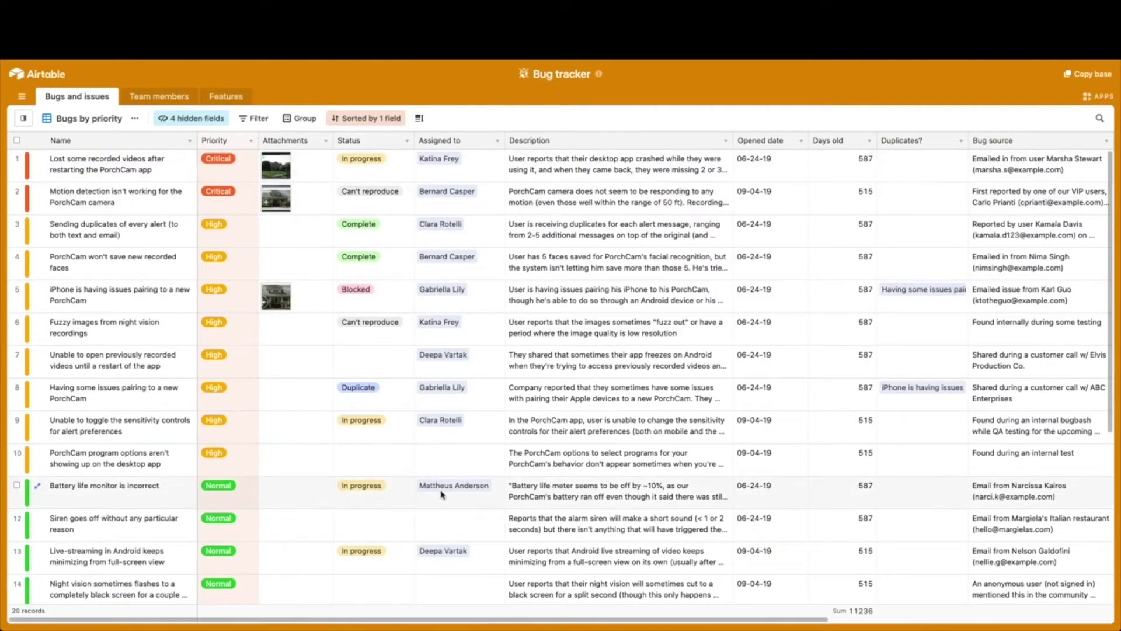
click(146, 96)
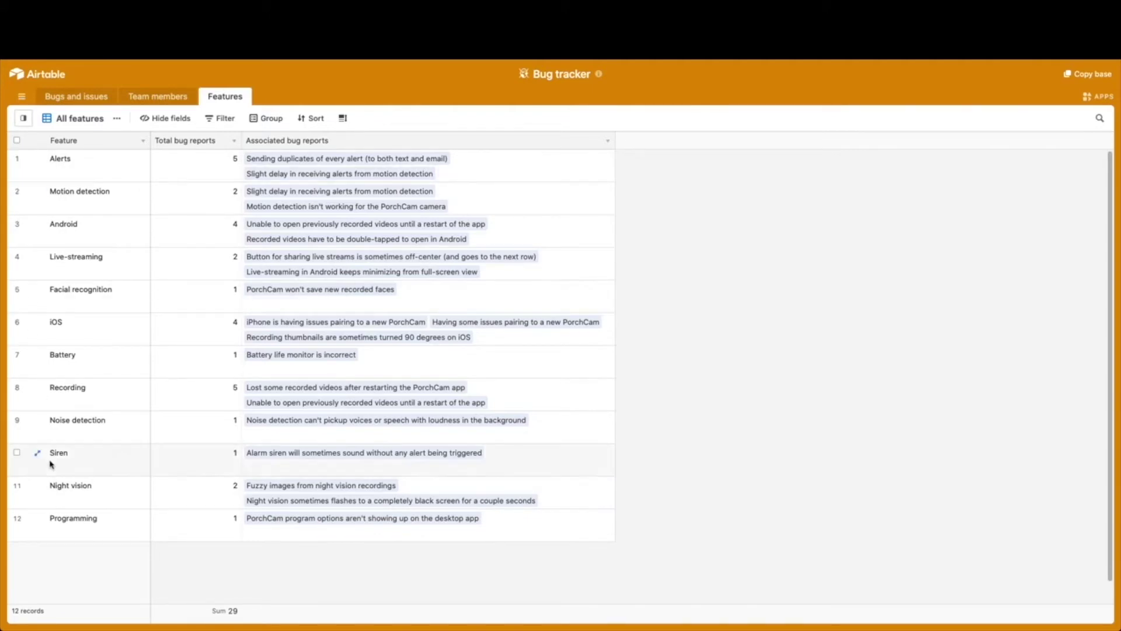
click(57, 97)
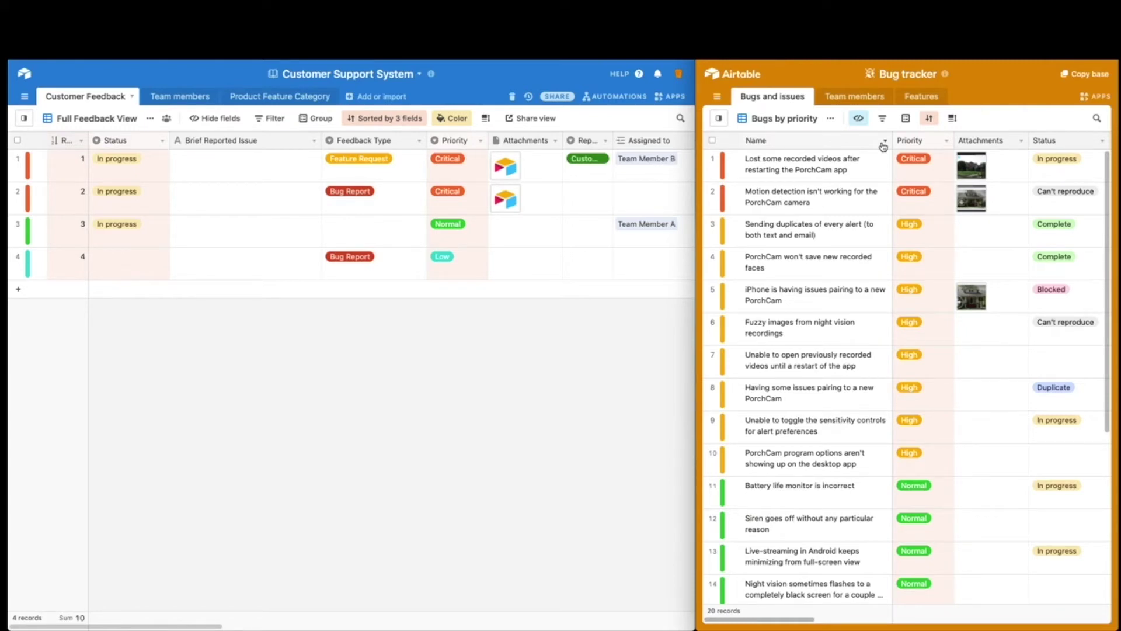
Change the Request Number field to Autonumber so feedback records number 1–4.
click(883, 142)
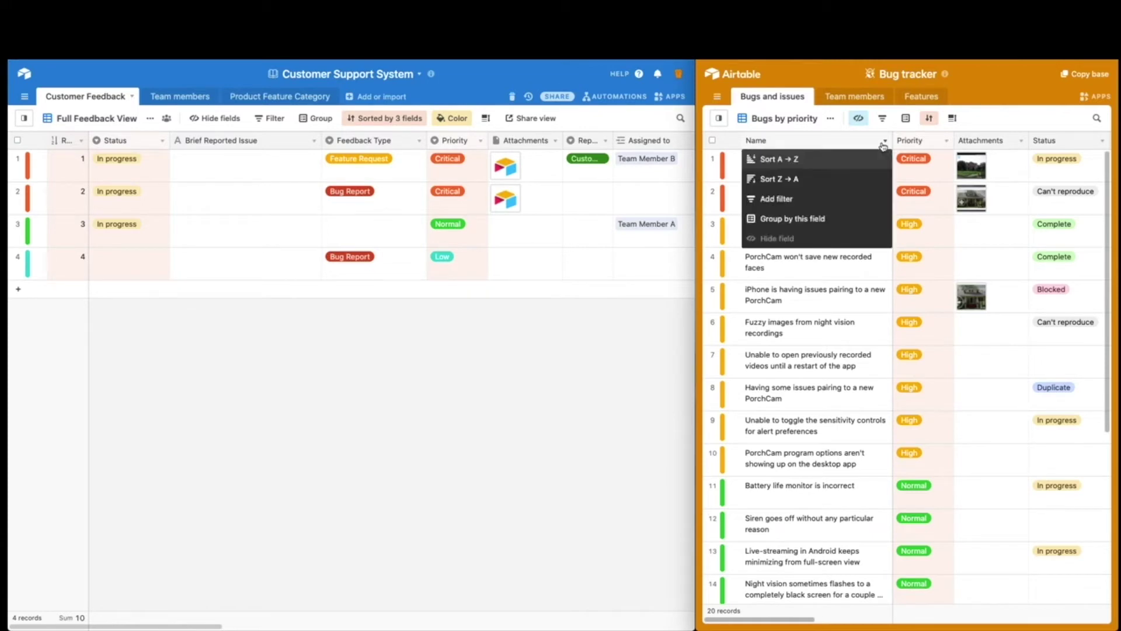
click(776, 142)
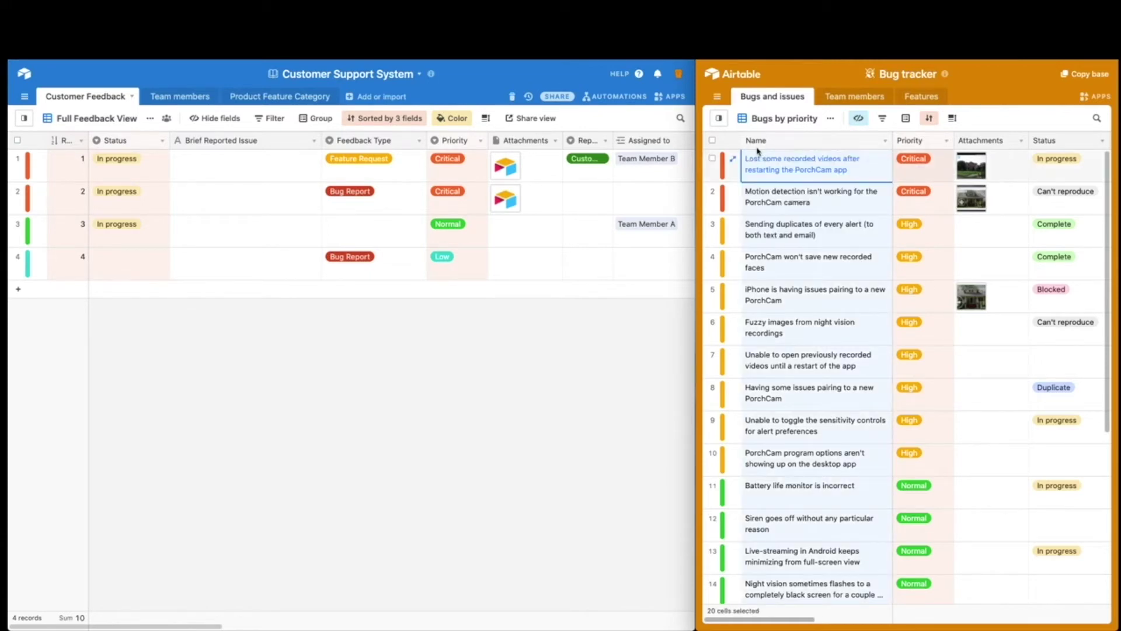
click(81, 142)
click(92, 160)
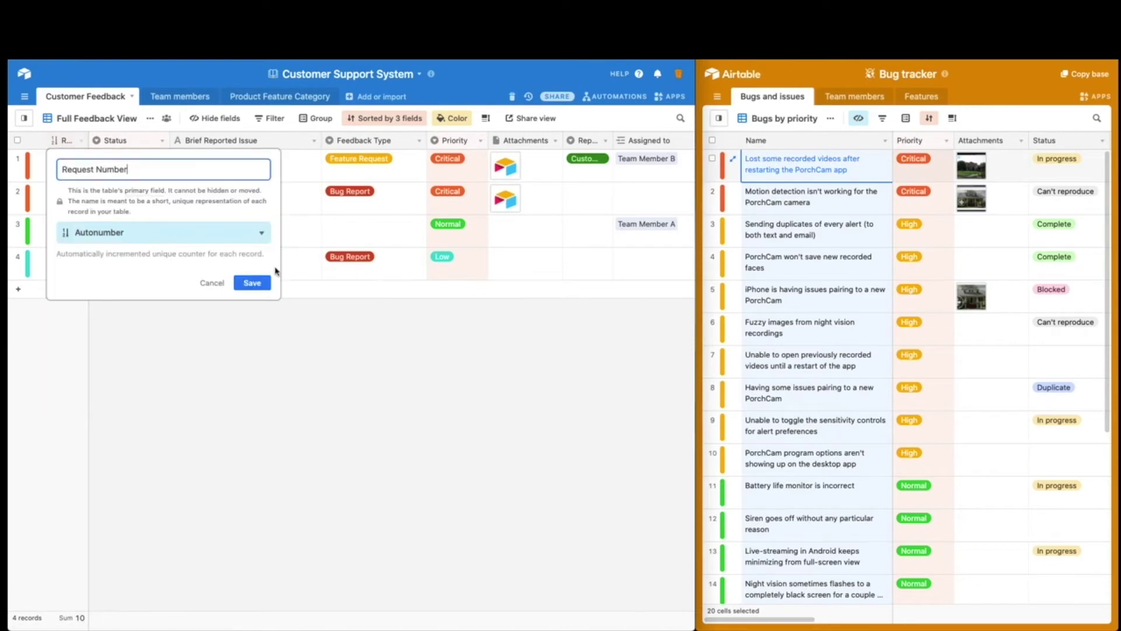
click(237, 232)
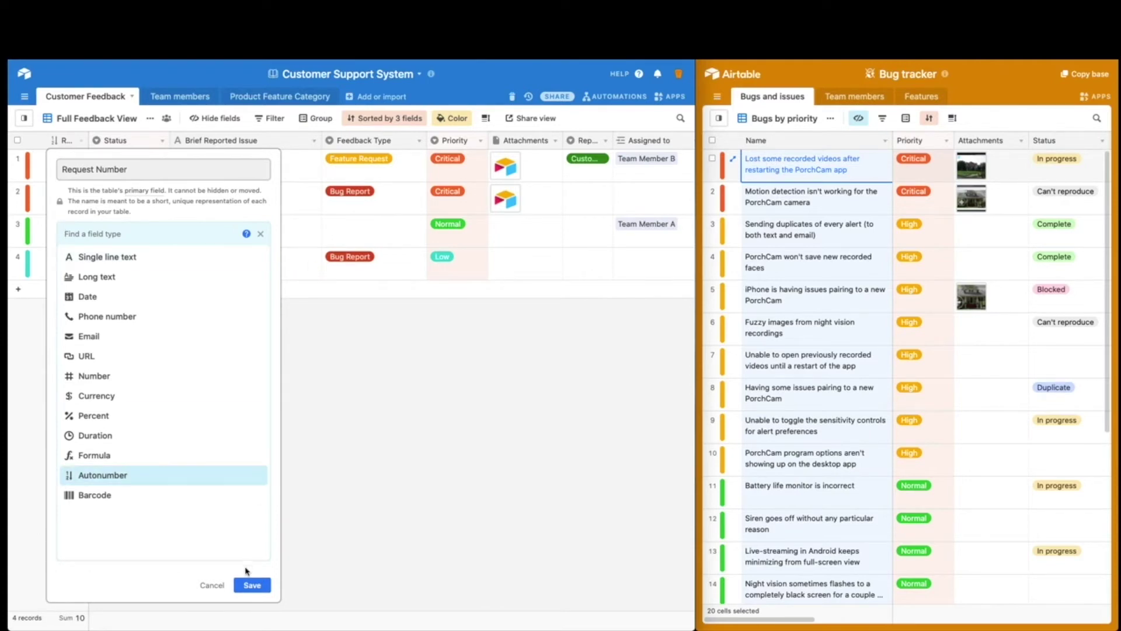
click(250, 586)
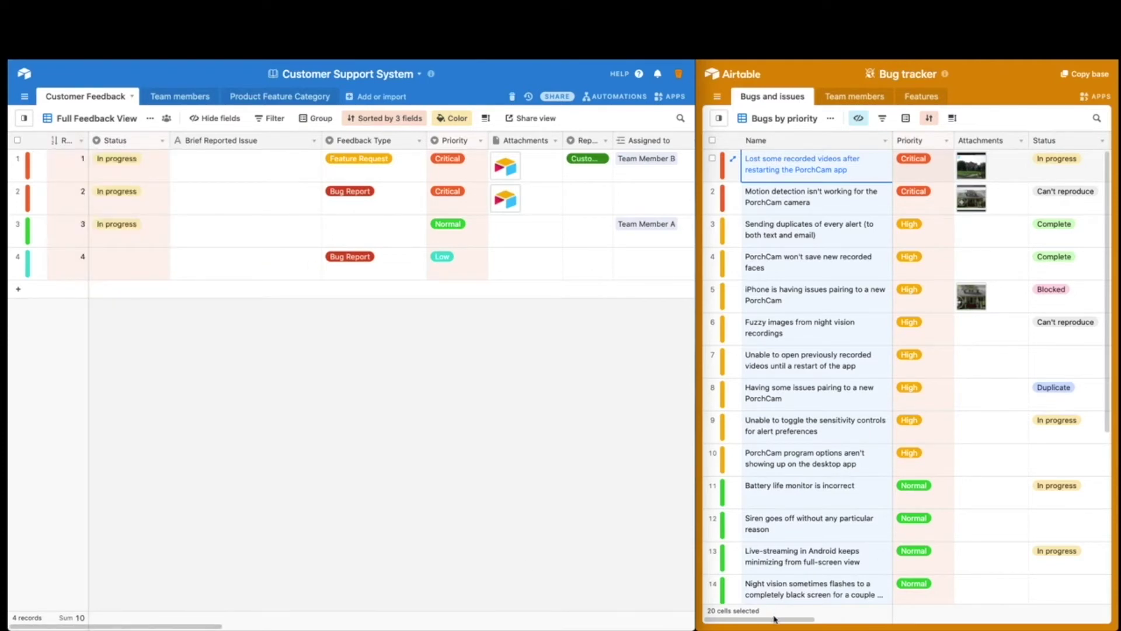
drag(805, 624, 1033, 627)
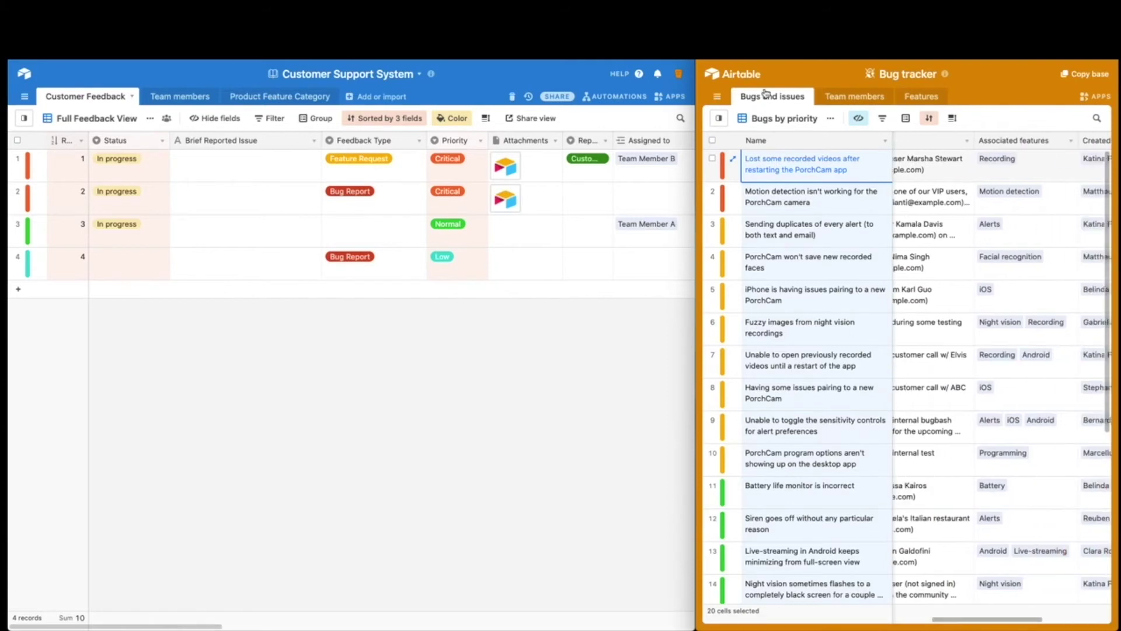
Unhide every field in the Bug tracker view with Show all.
click(857, 118)
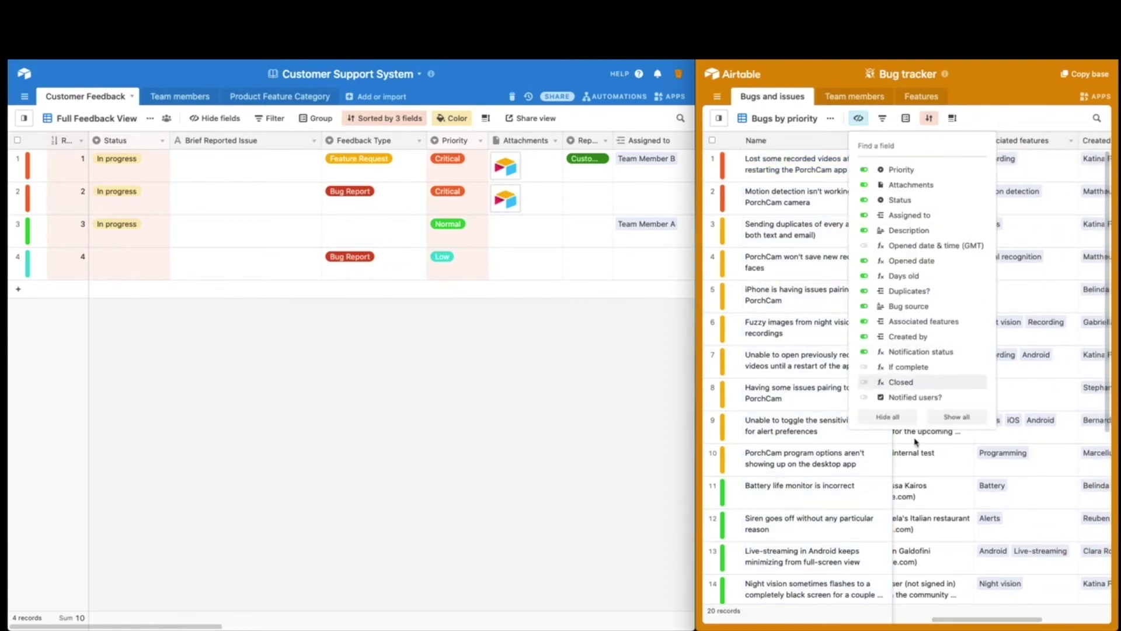
click(953, 418)
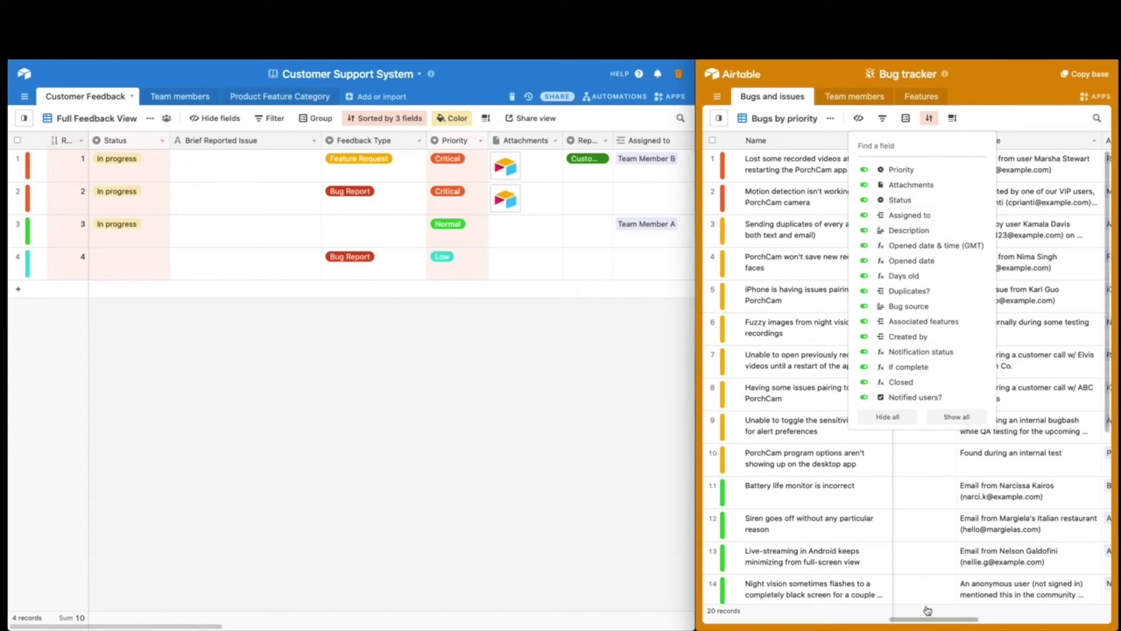
drag(929, 617, 680, 621)
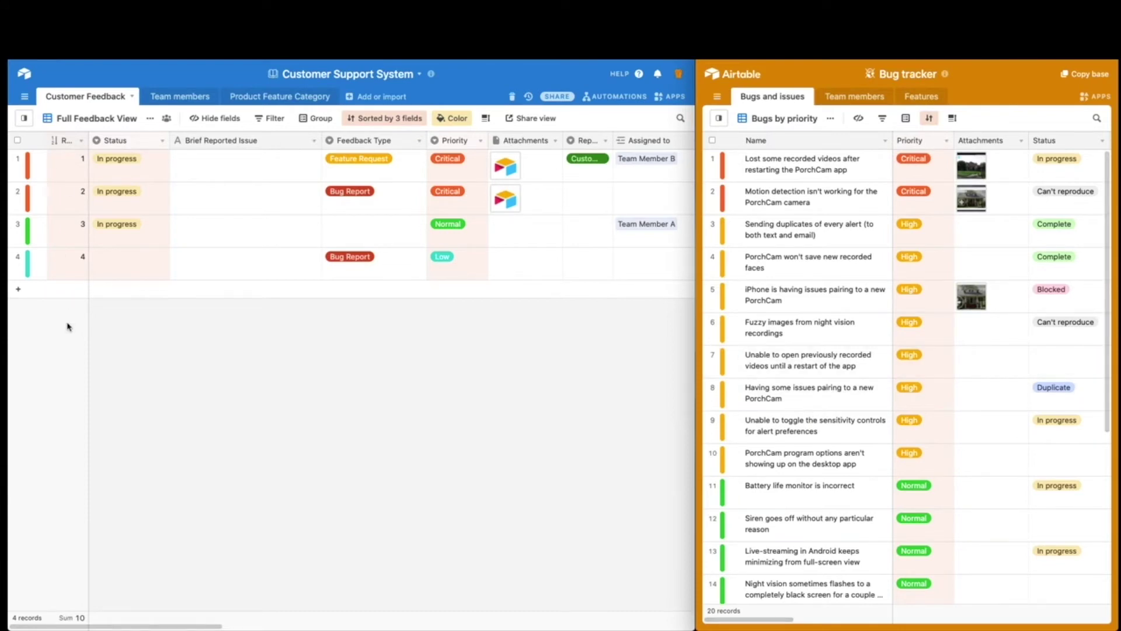
click(885, 142)
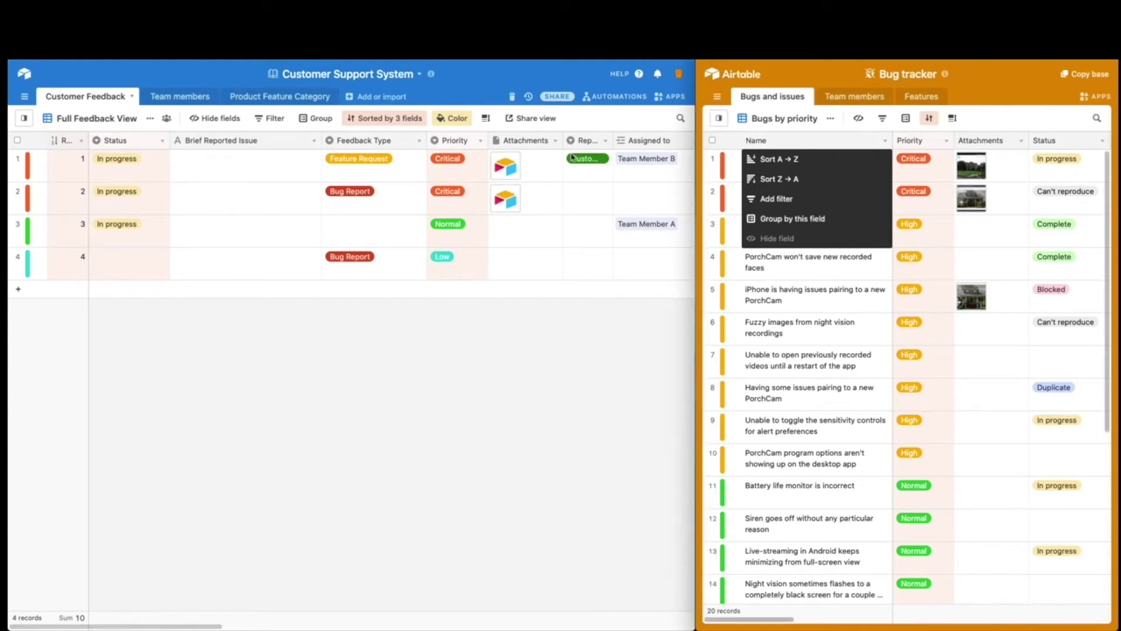
click(313, 143)
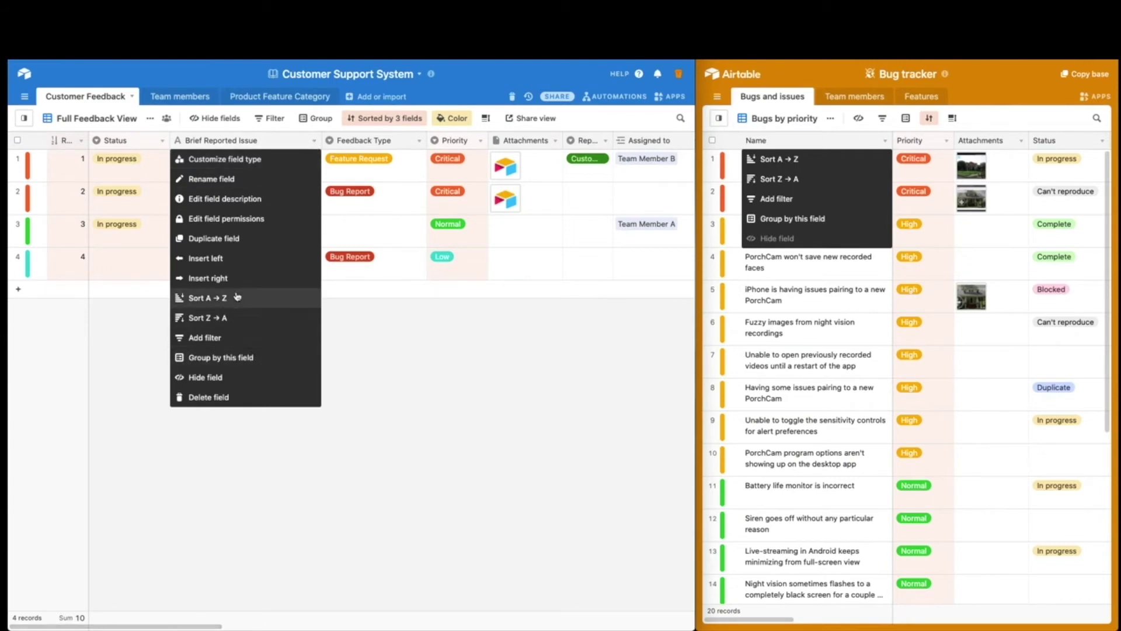
click(558, 390)
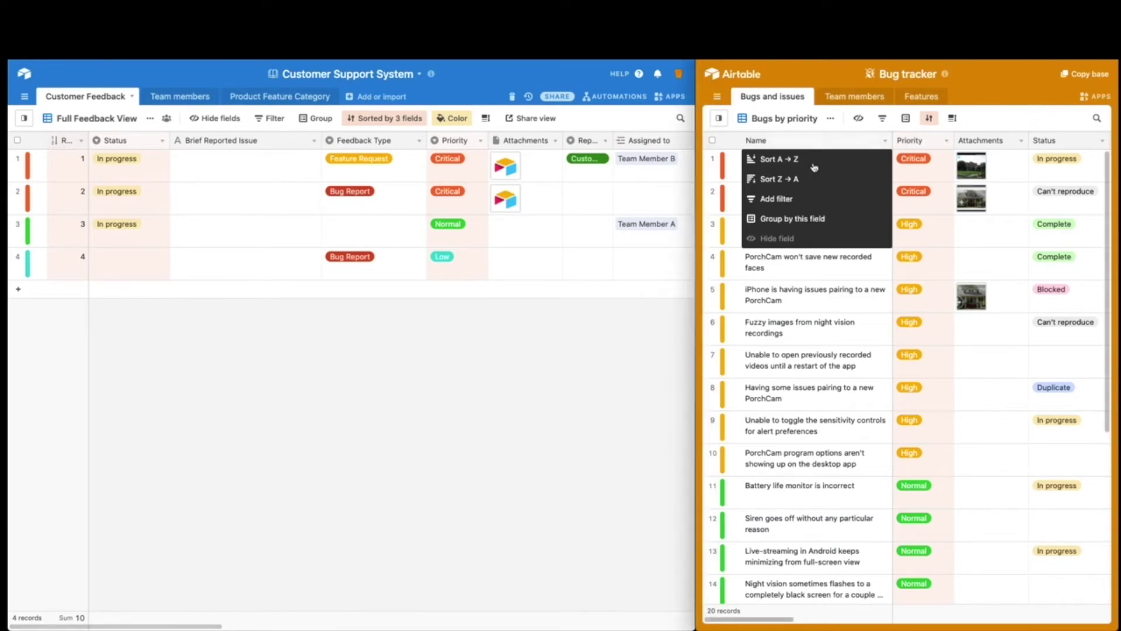
click(810, 298)
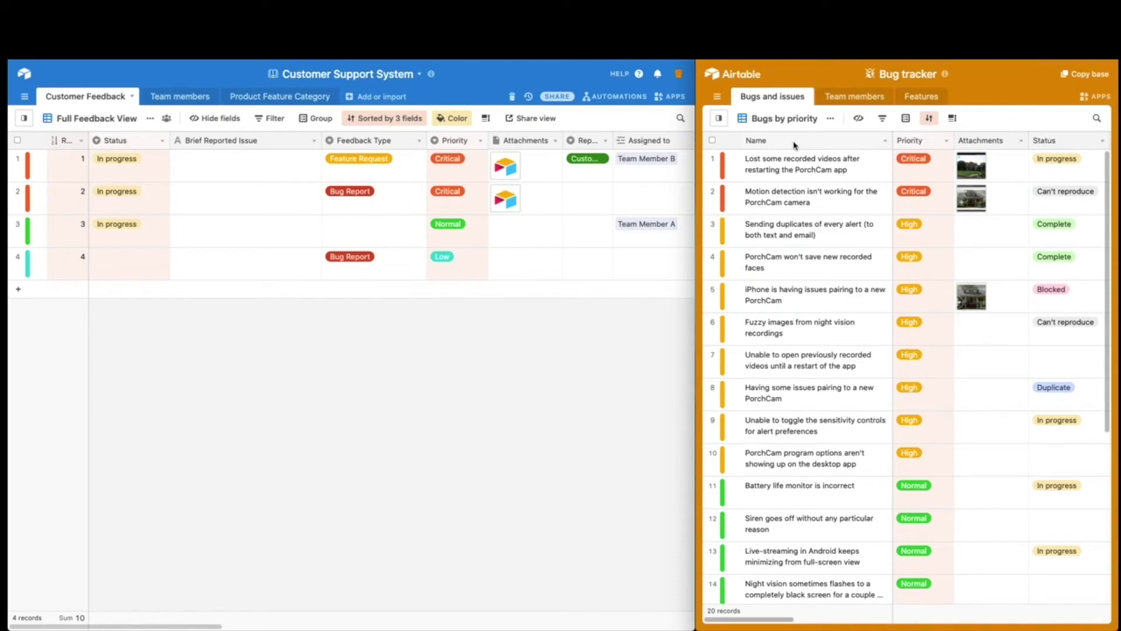
click(82, 142)
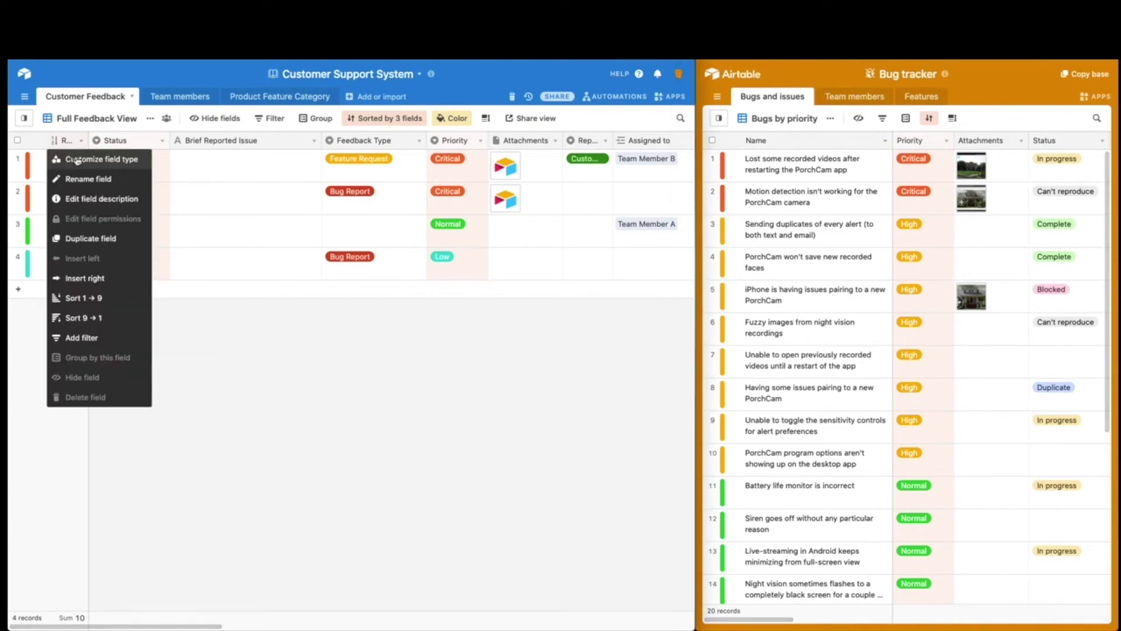
click(77, 161)
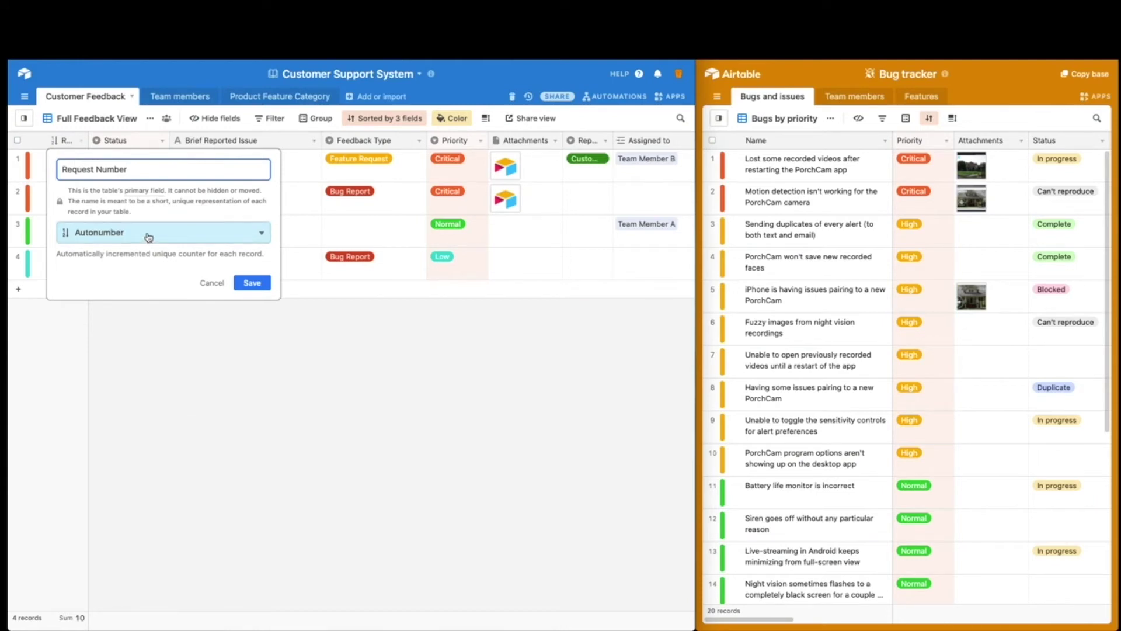
click(212, 284)
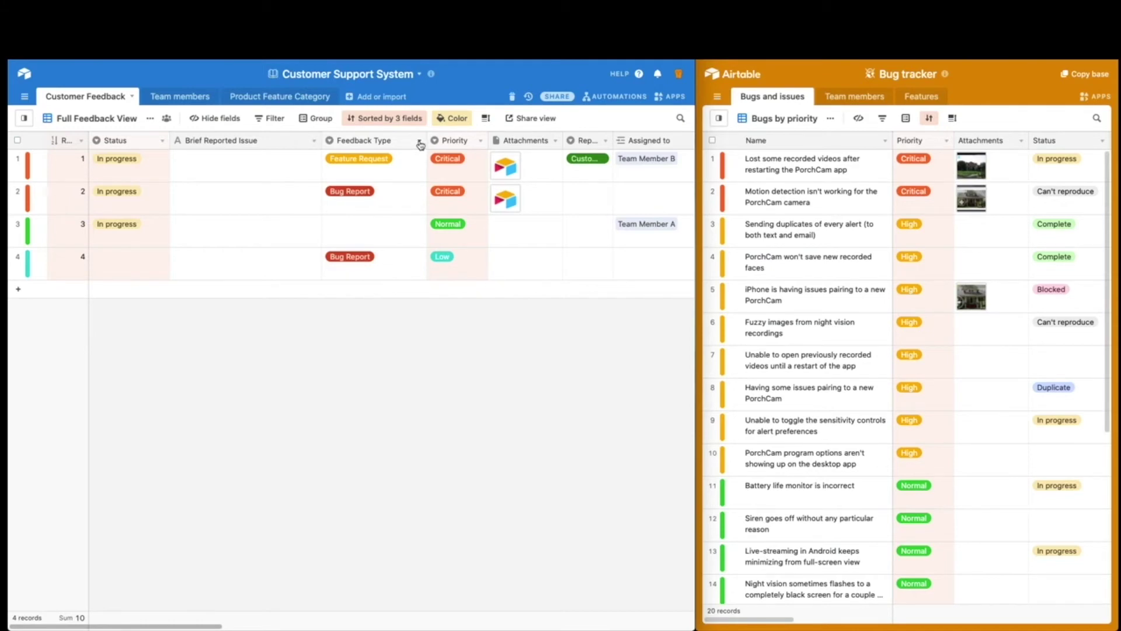
click(320, 140)
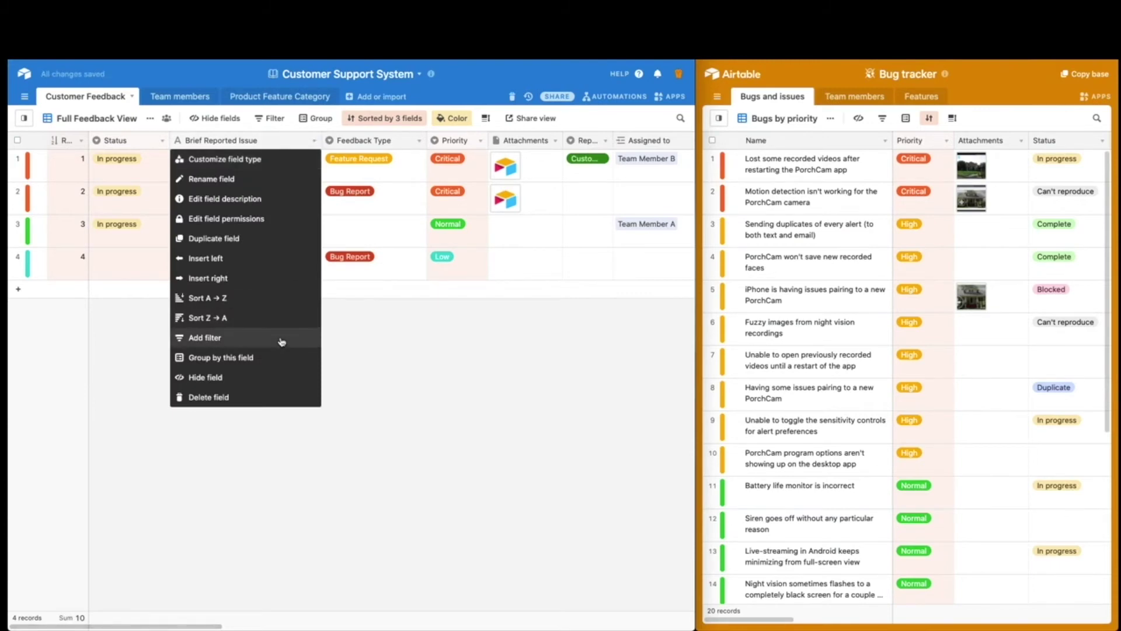
click(244, 276)
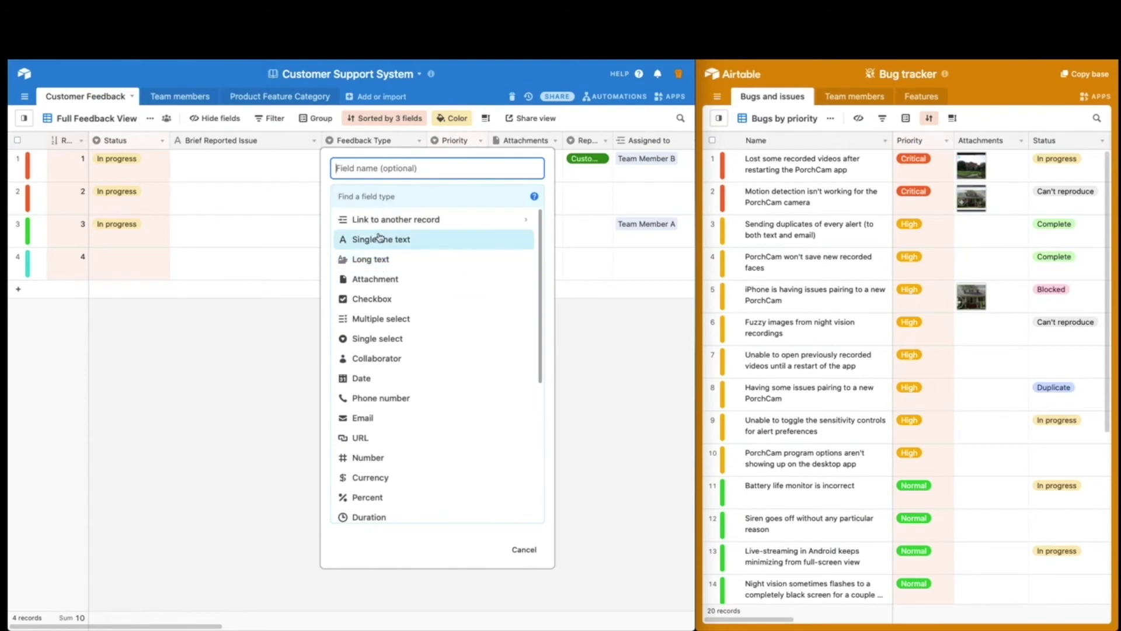
click(426, 338)
text(Feedback)
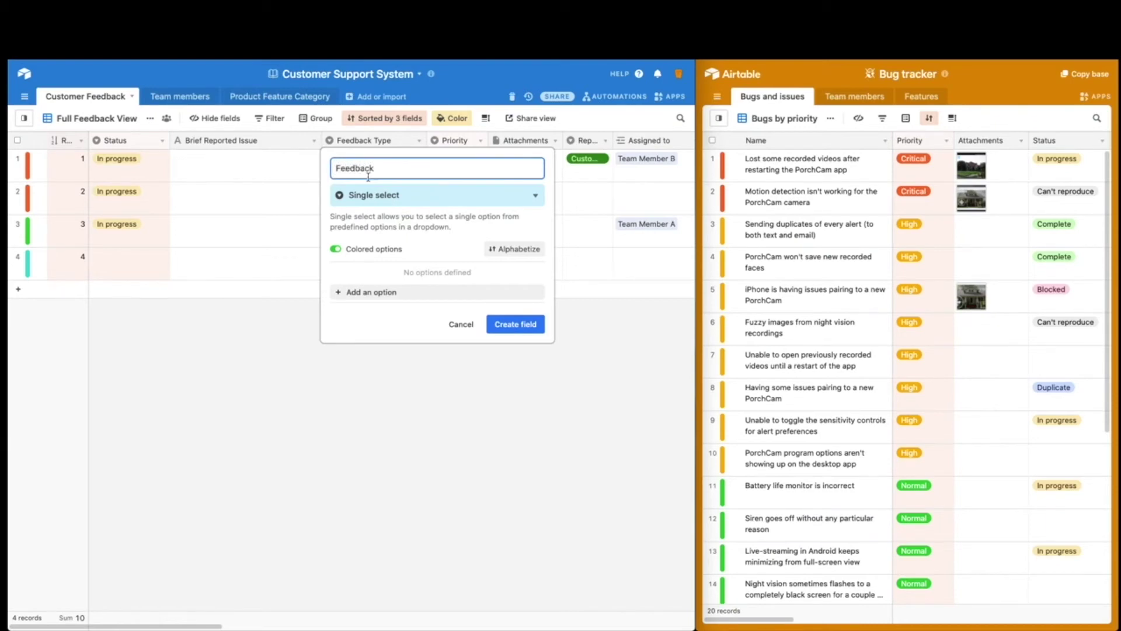
click(372, 292)
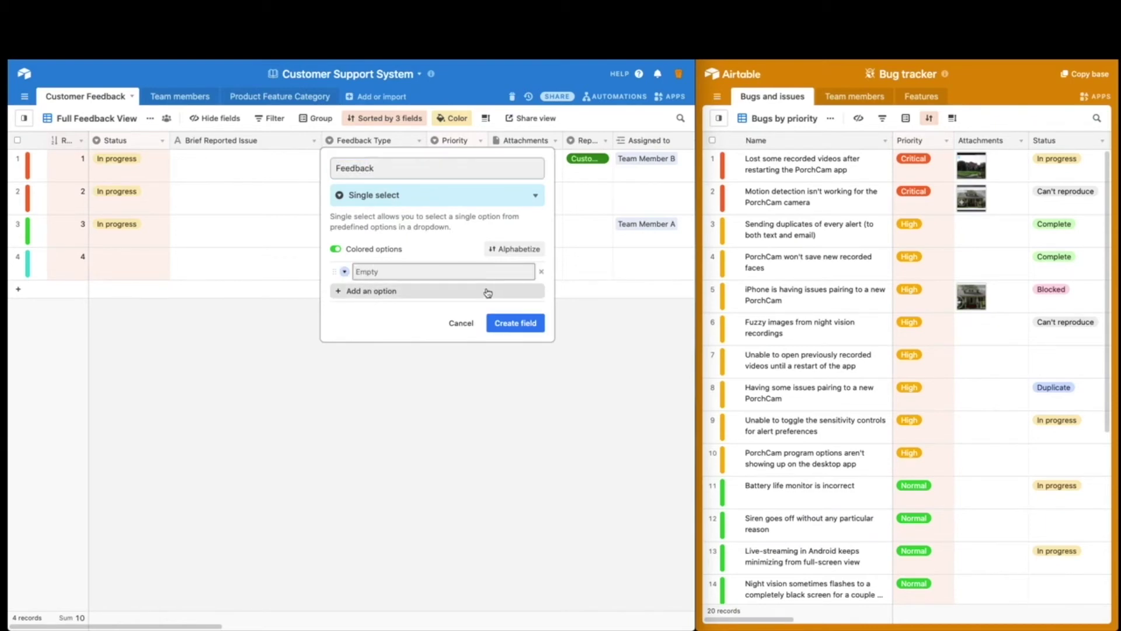
click(344, 272)
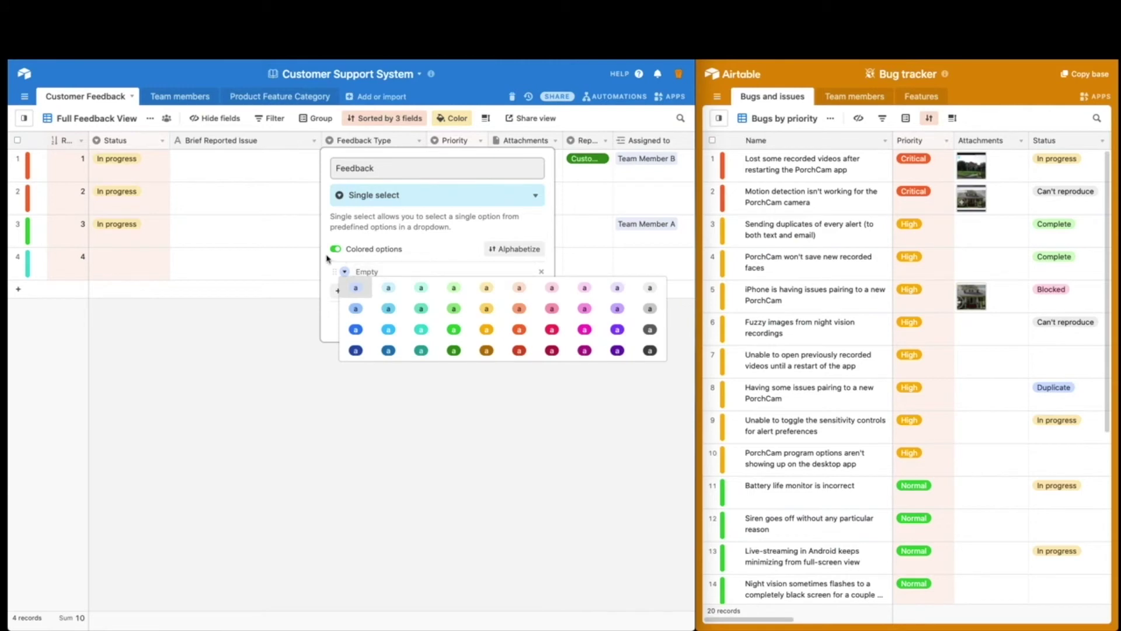
click(336, 249)
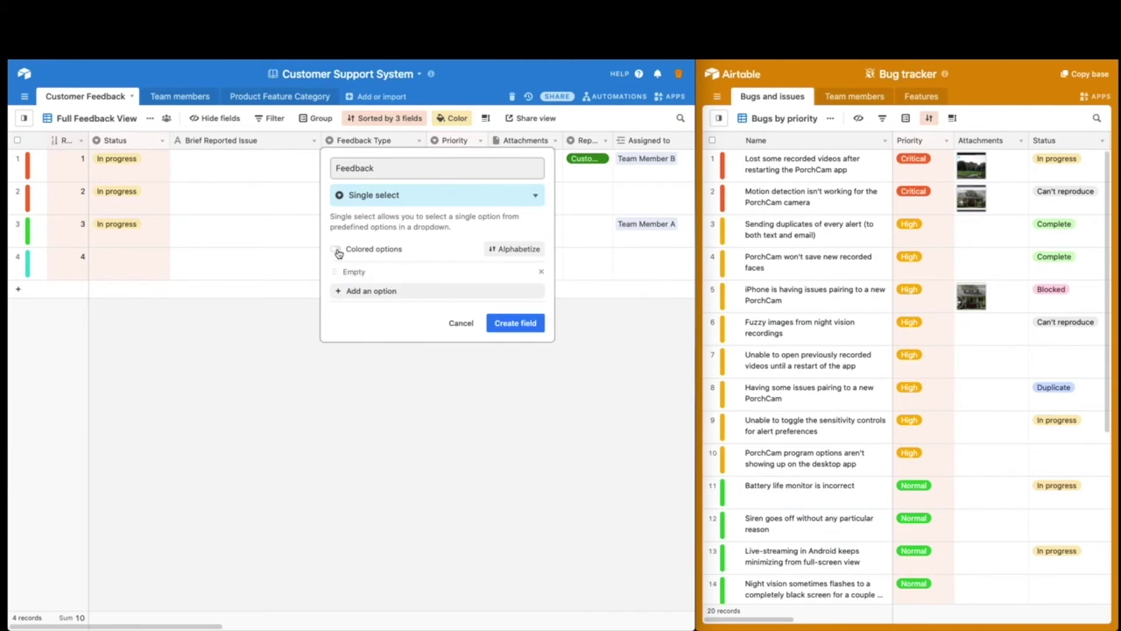
click(458, 331)
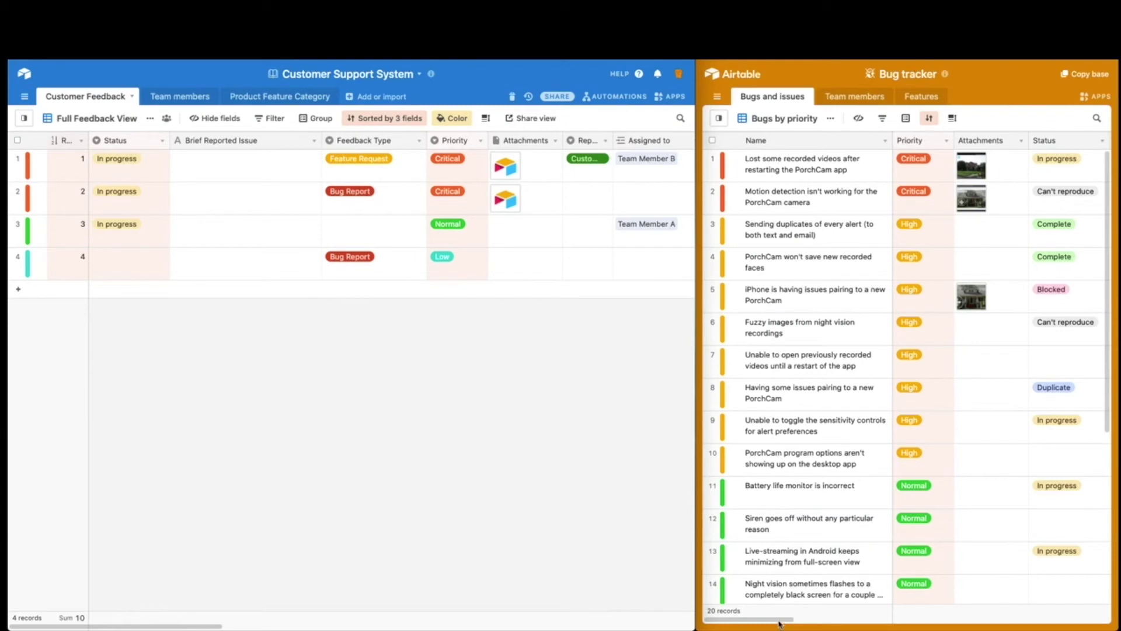
Make Report Sources a single-select field with the choices Customer and Internal.
drag(794, 623, 850, 623)
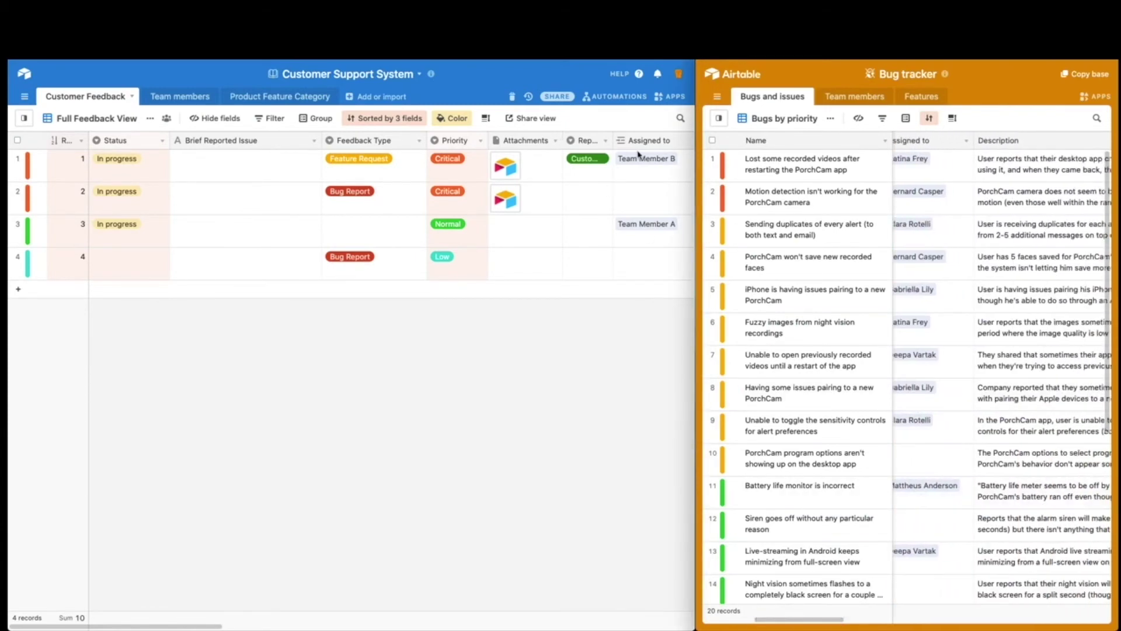
click(604, 141)
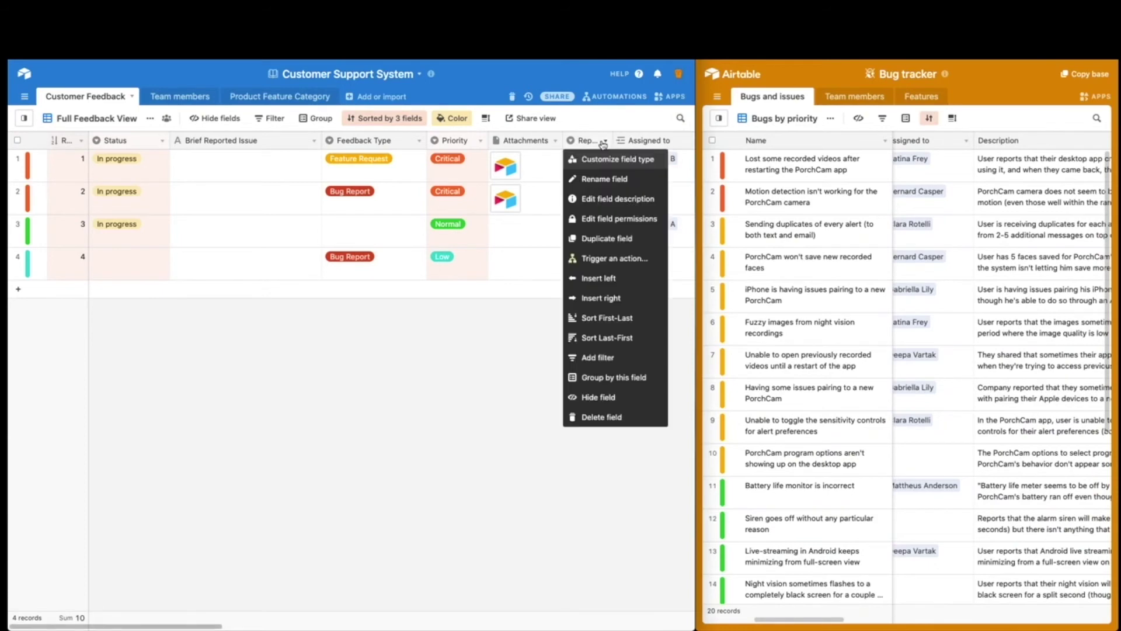
click(600, 160)
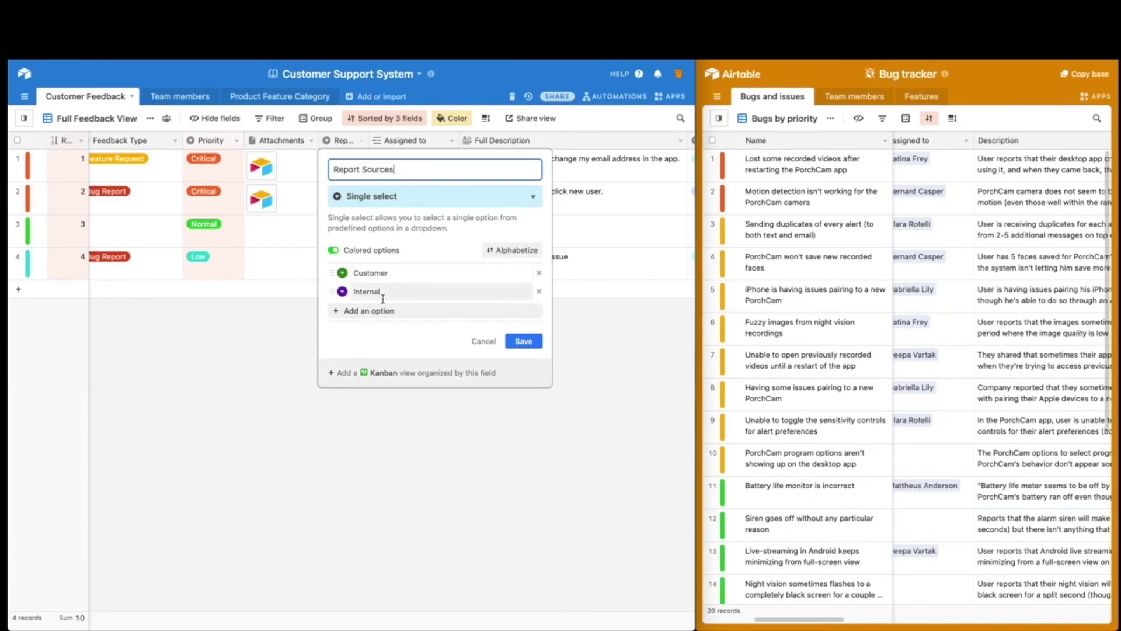
click(619, 337)
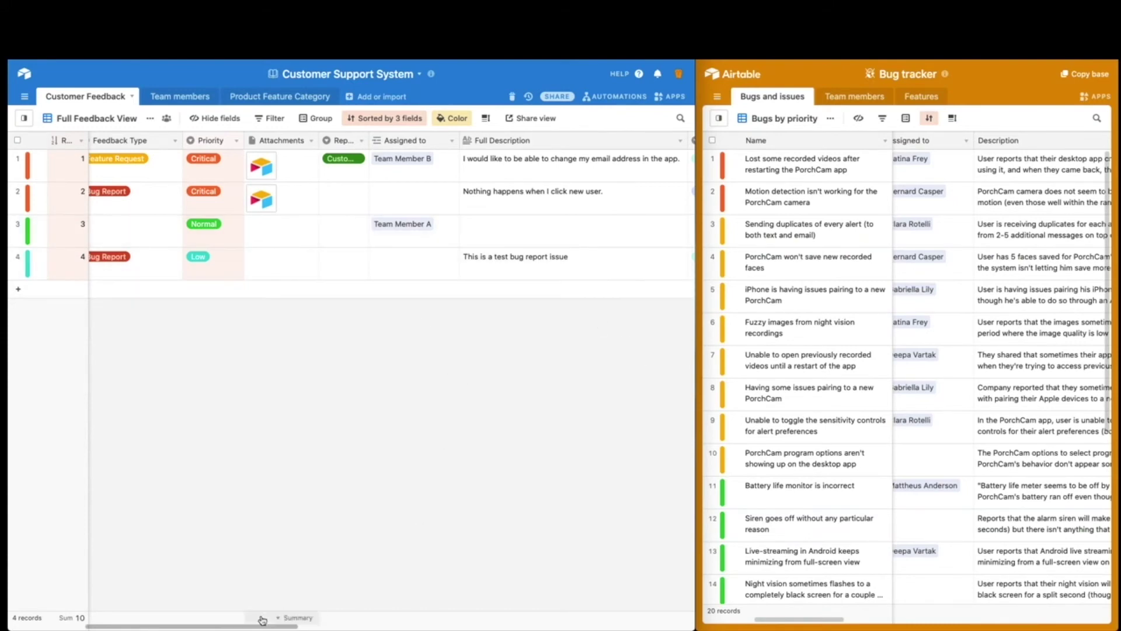
drag(264, 627, 376, 627)
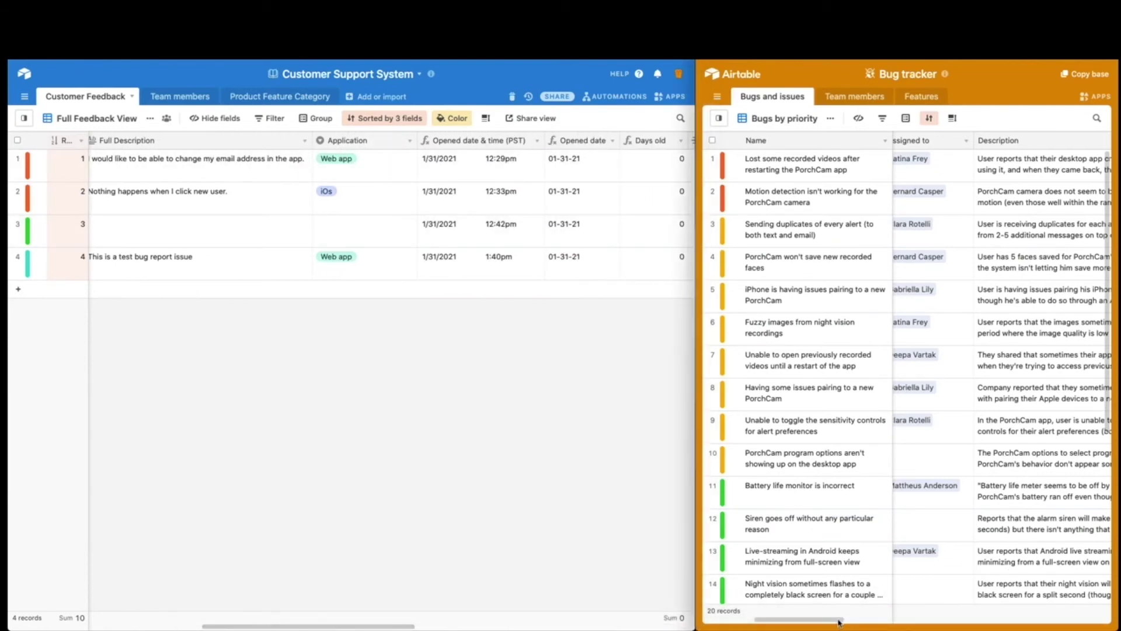
Format the Opened date & time (PST) field as Local date with 12-hour time.
scroll(853, 625, right, 5)
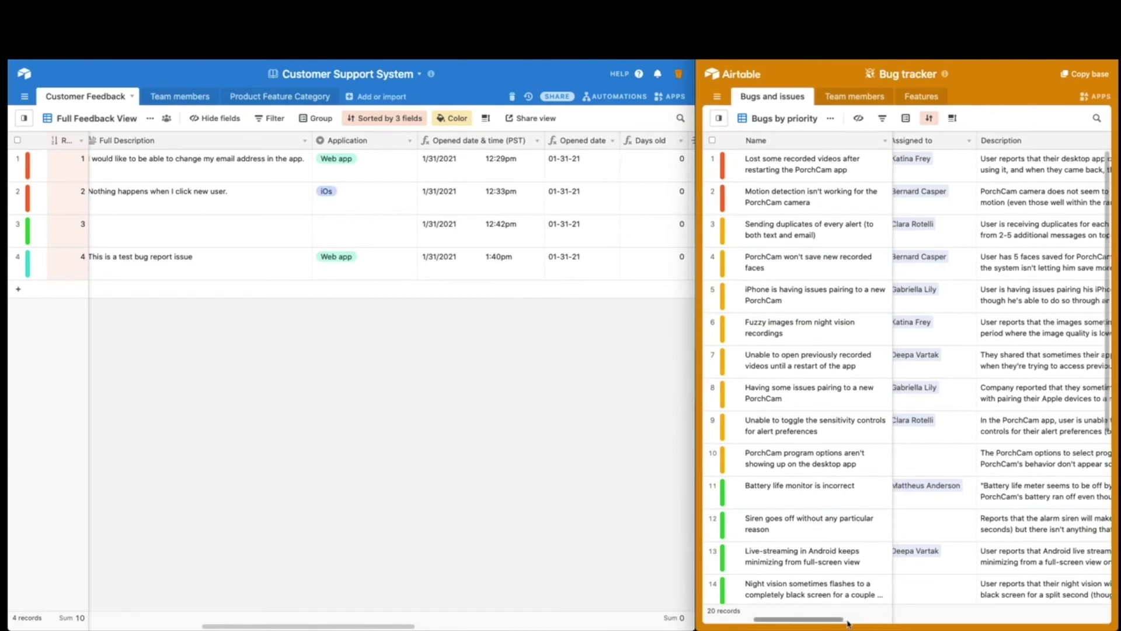
scroll(887, 625, right, 3)
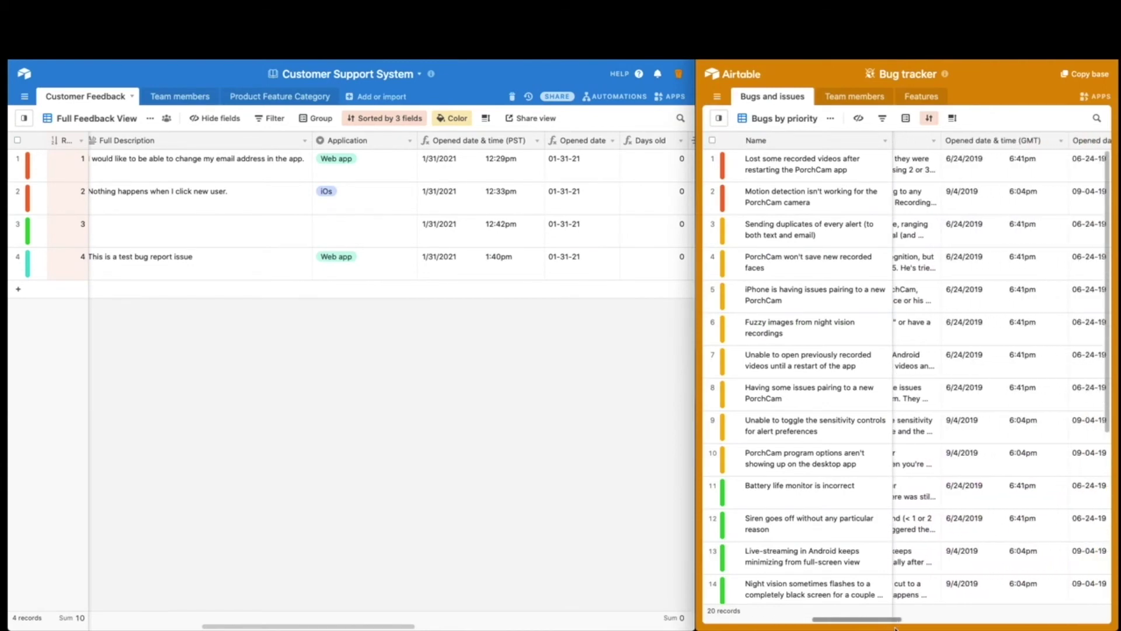
scroll(897, 627, right, 1)
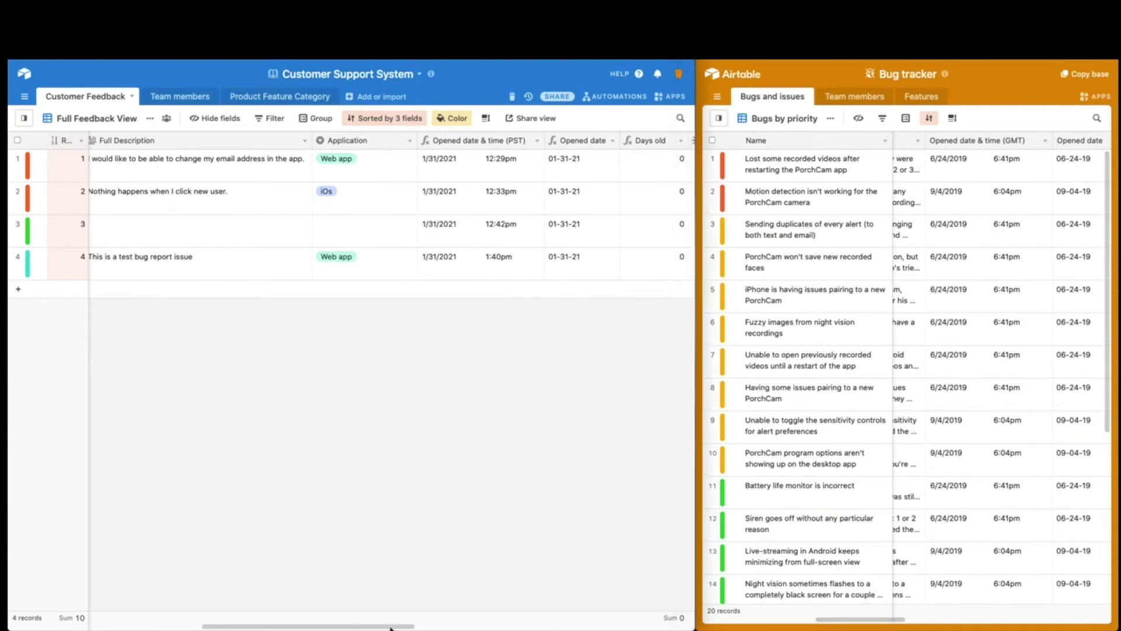
scroll(409, 628, right, 3)
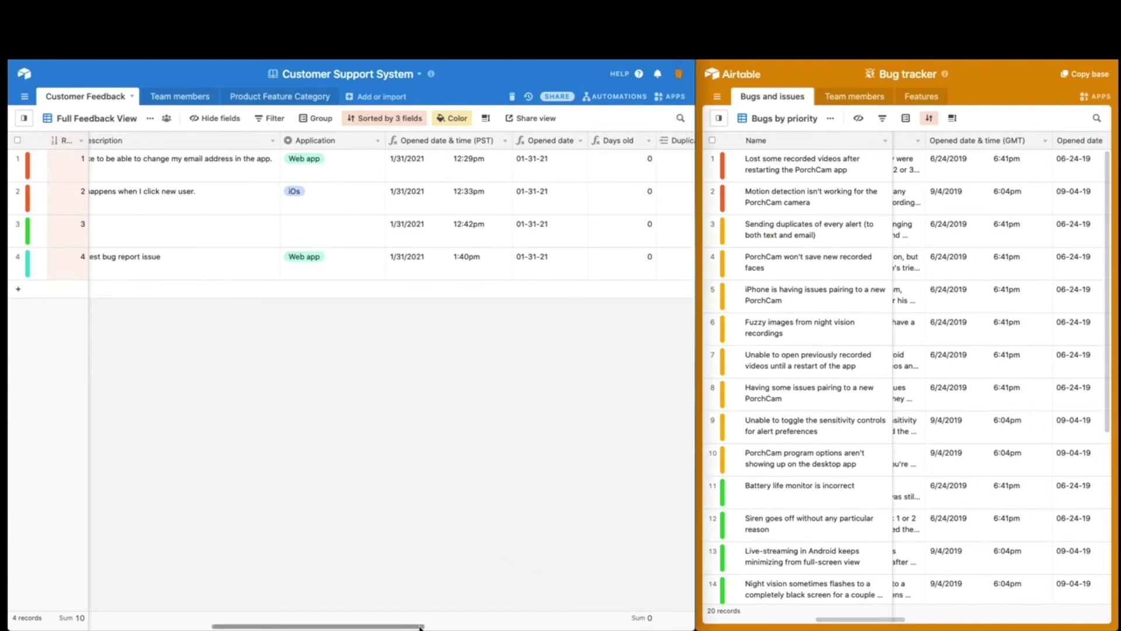
scroll(439, 628, right, 3)
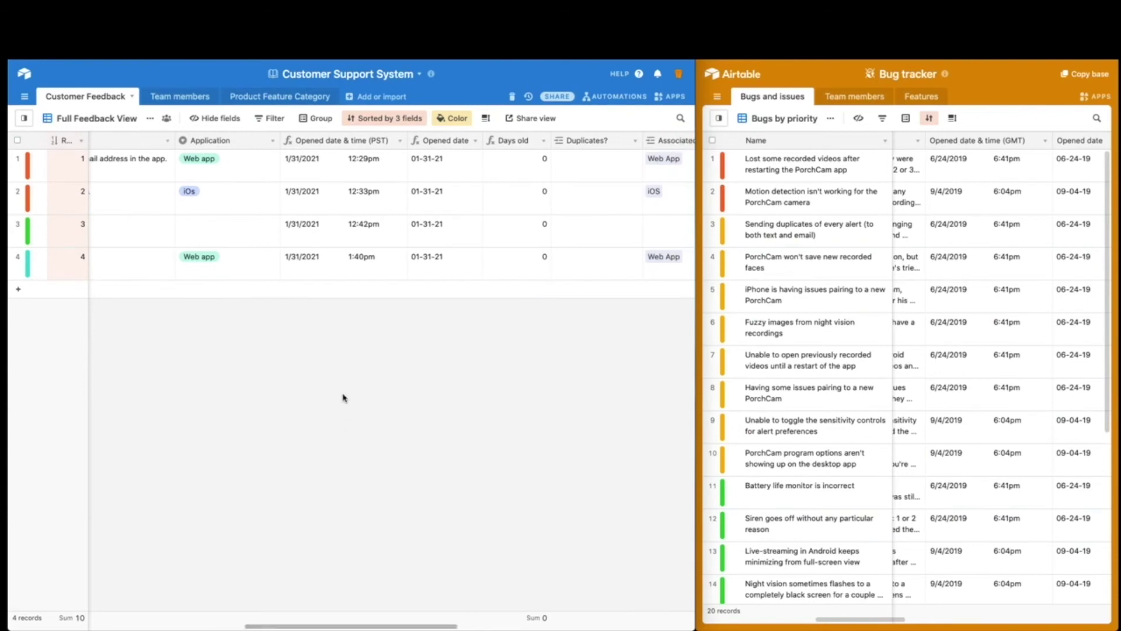
click(400, 140)
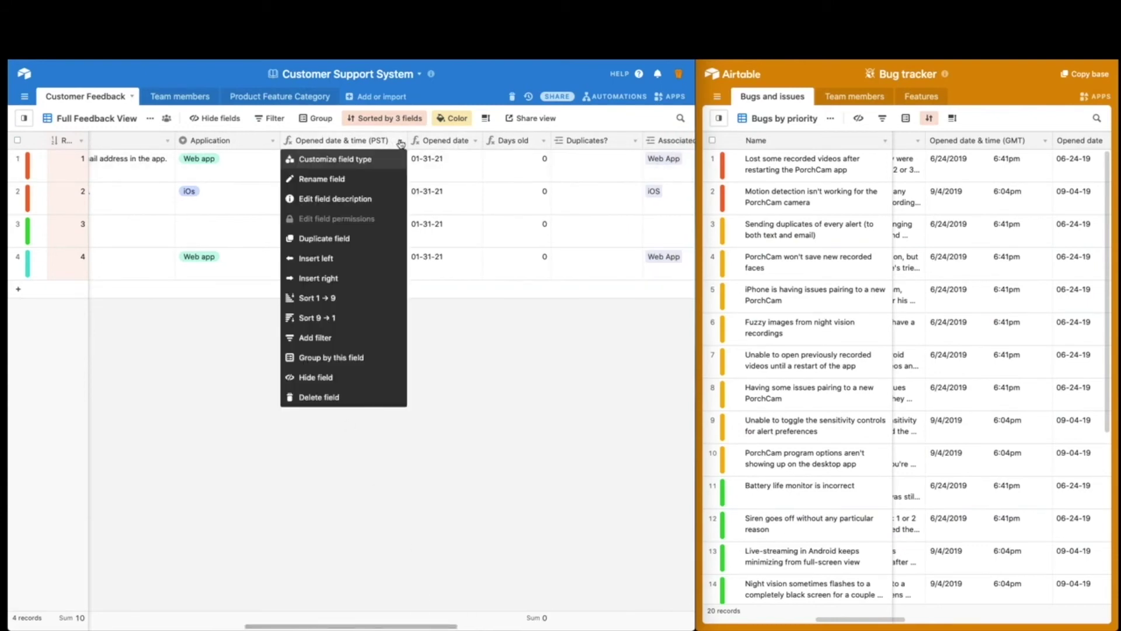
click(367, 160)
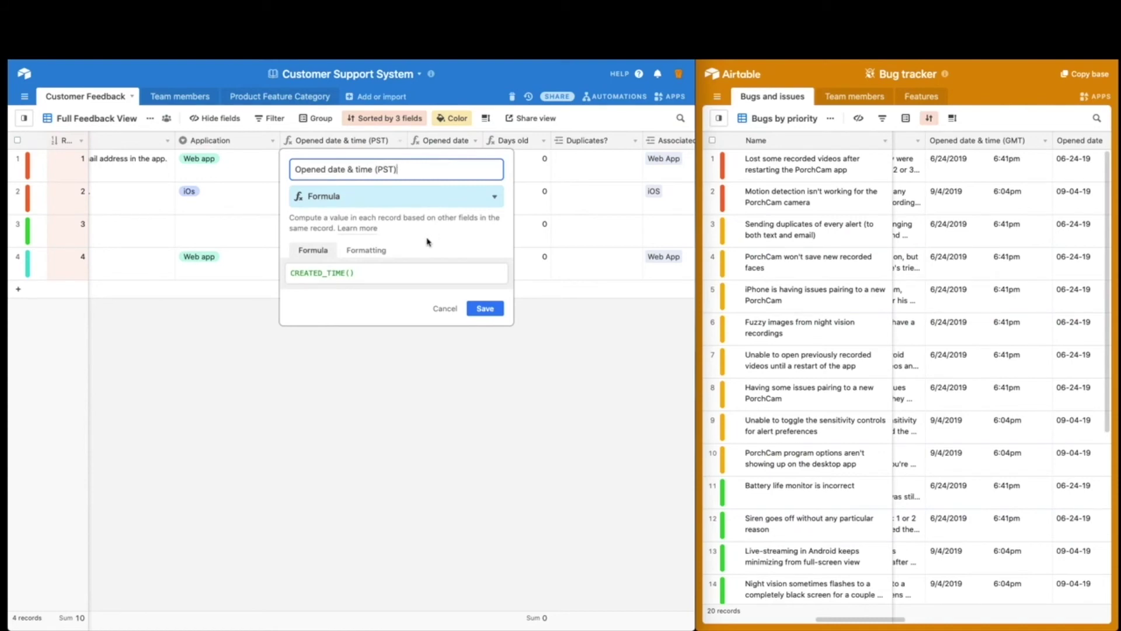
click(362, 252)
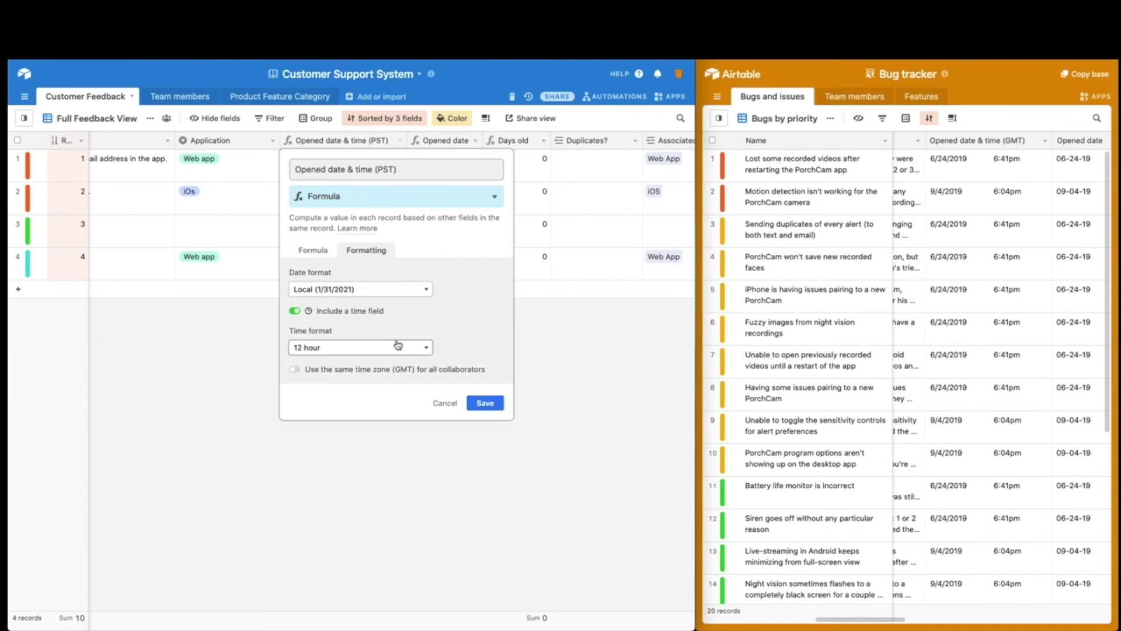
click(445, 404)
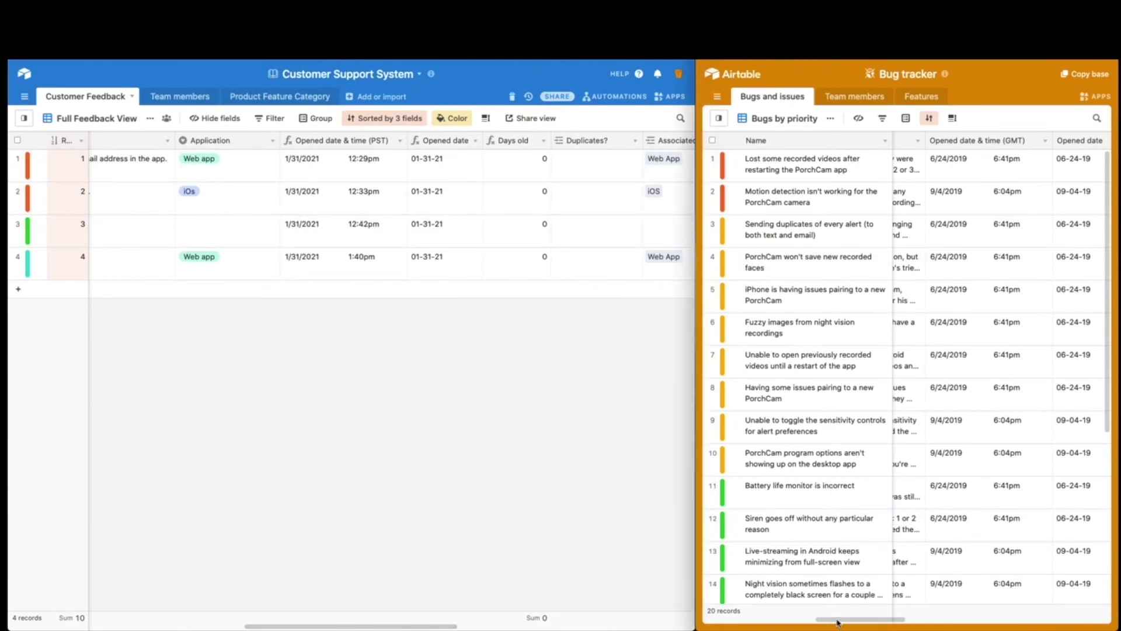
drag(853, 622, 900, 624)
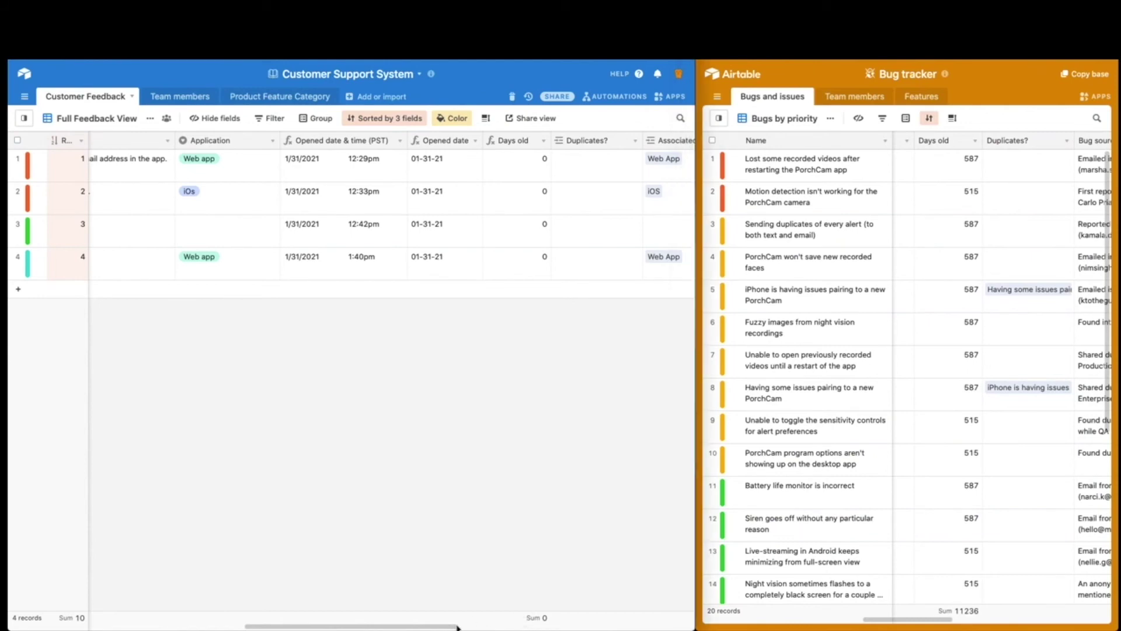
drag(454, 627, 469, 627)
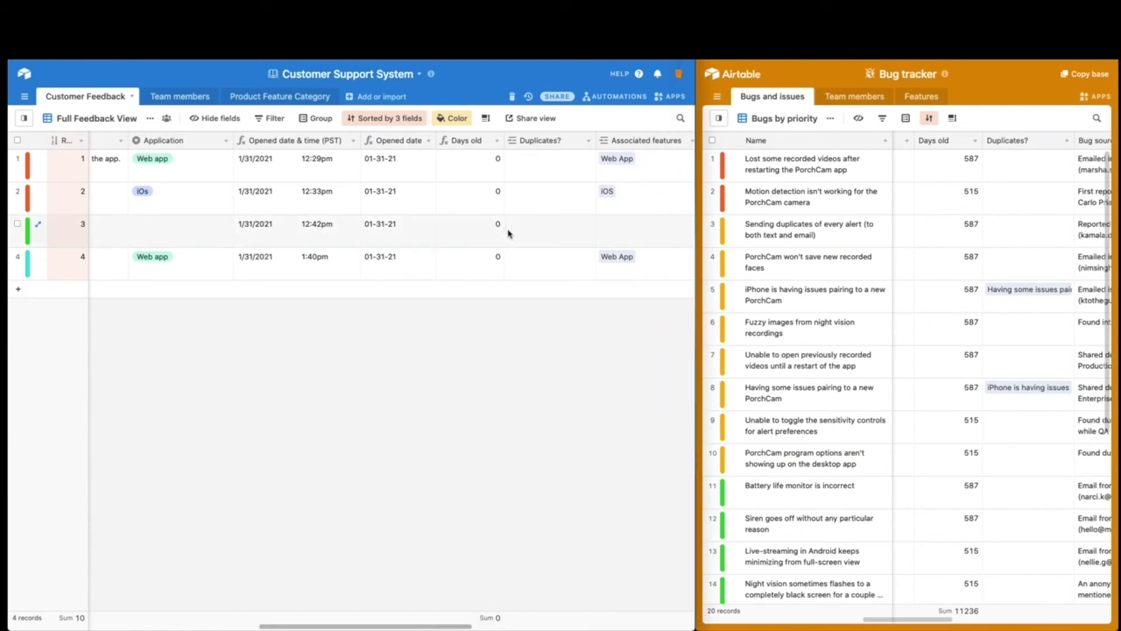
click(575, 168)
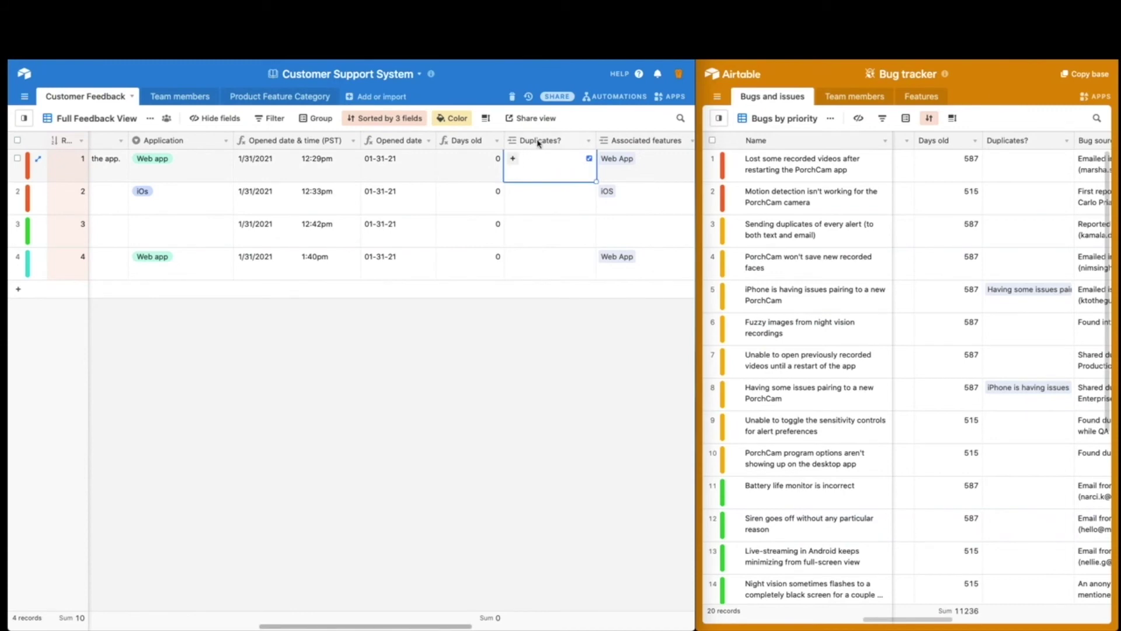
click(512, 161)
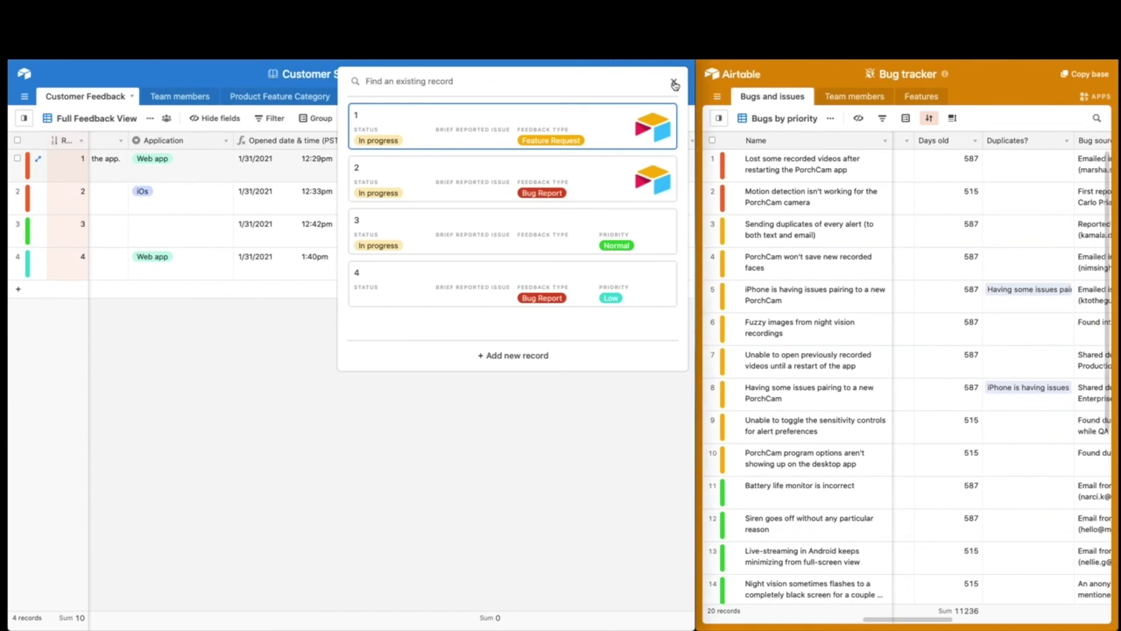
click(674, 85)
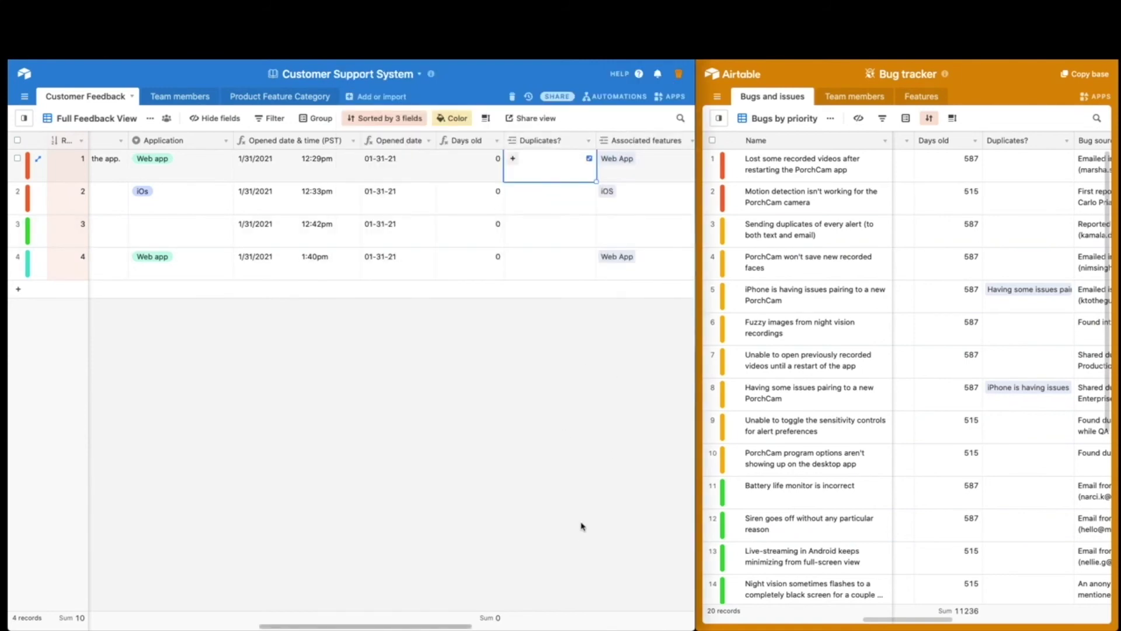
drag(448, 628, 495, 628)
scroll(508, 380, right, 3)
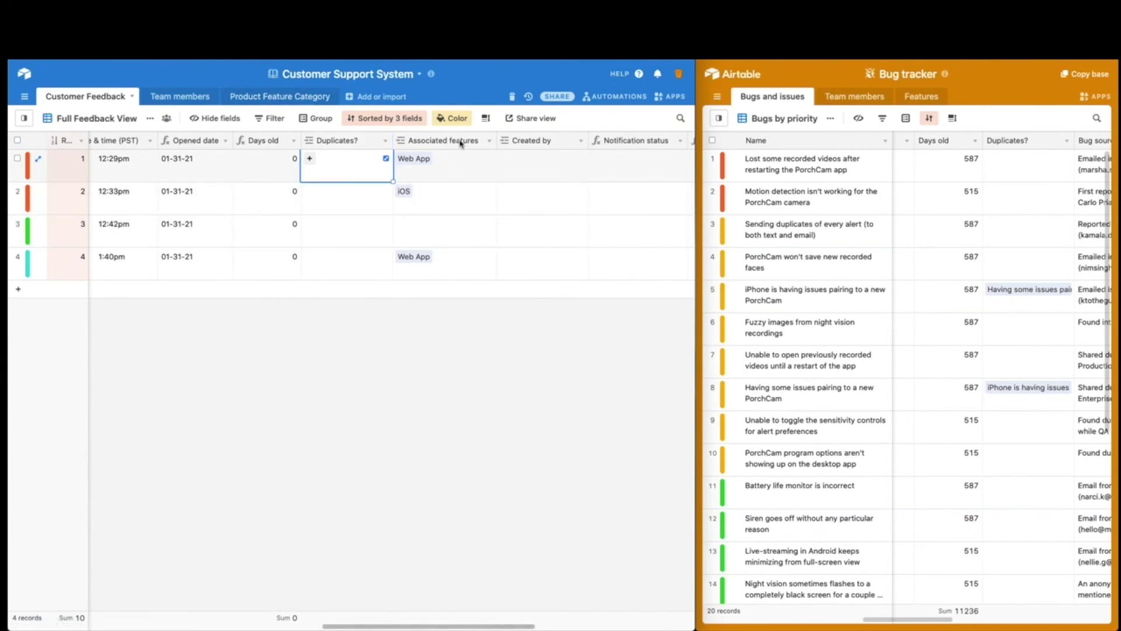
click(467, 169)
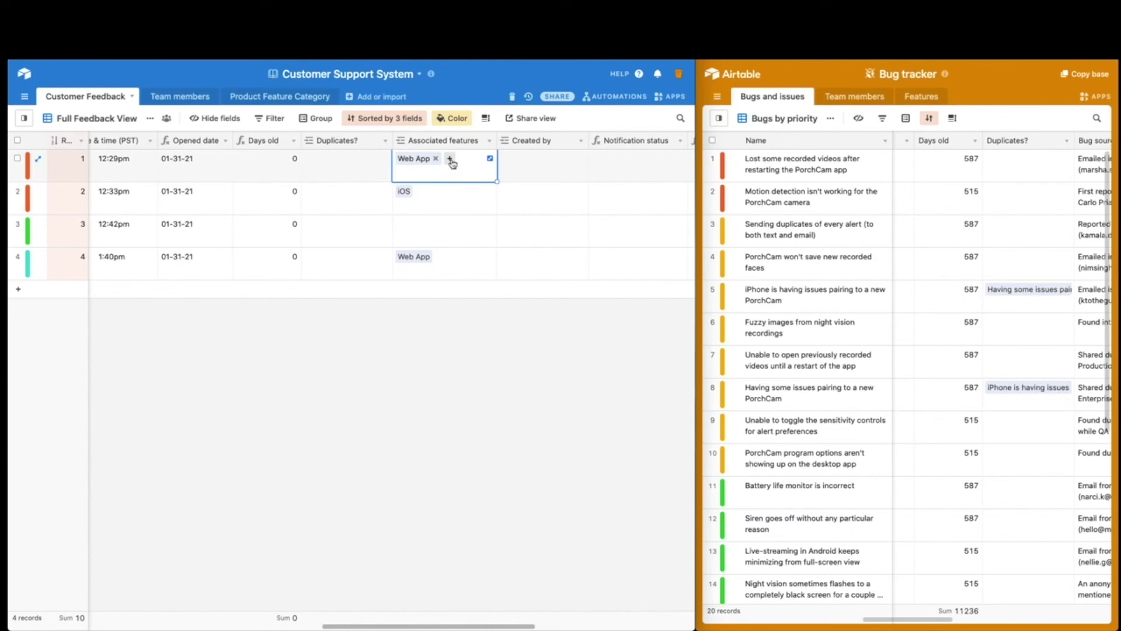
click(449, 158)
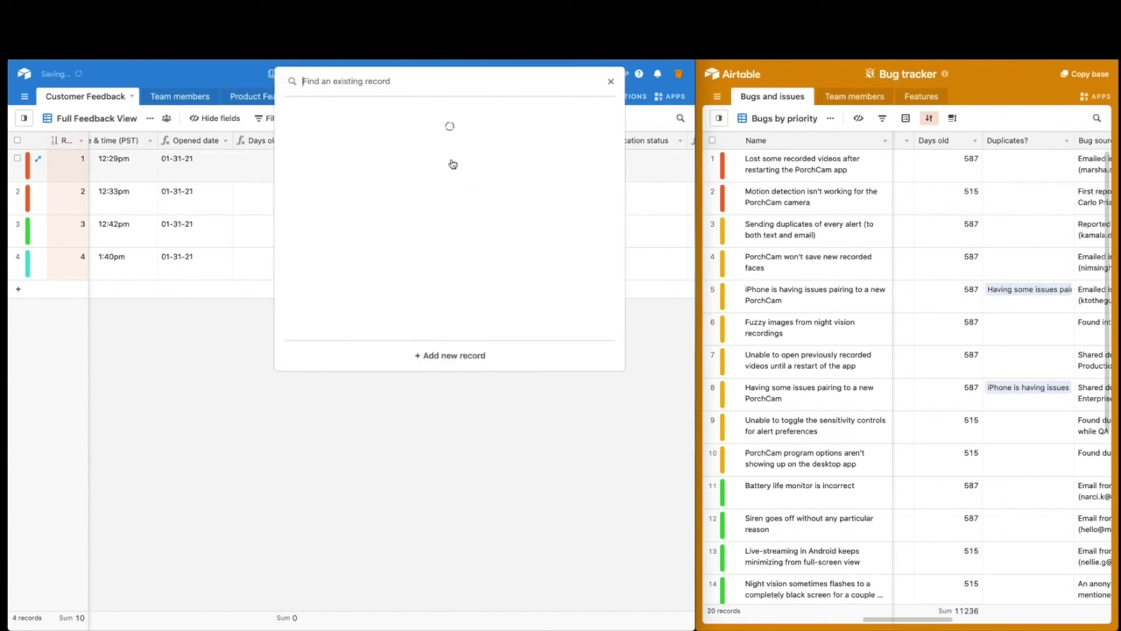
click(611, 81)
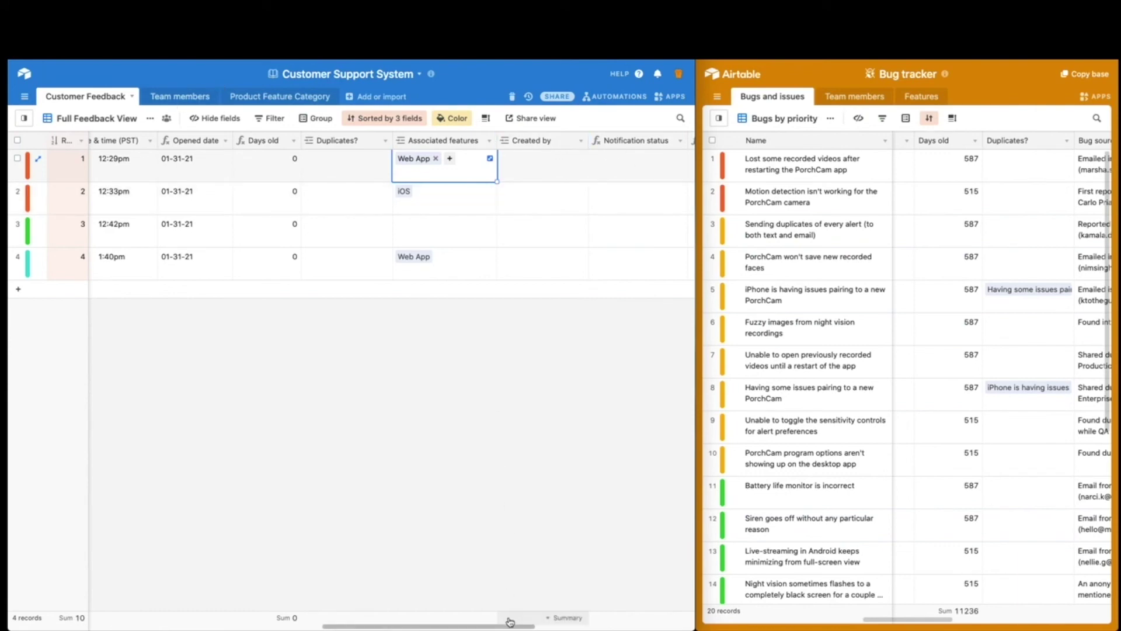
drag(526, 627, 643, 625)
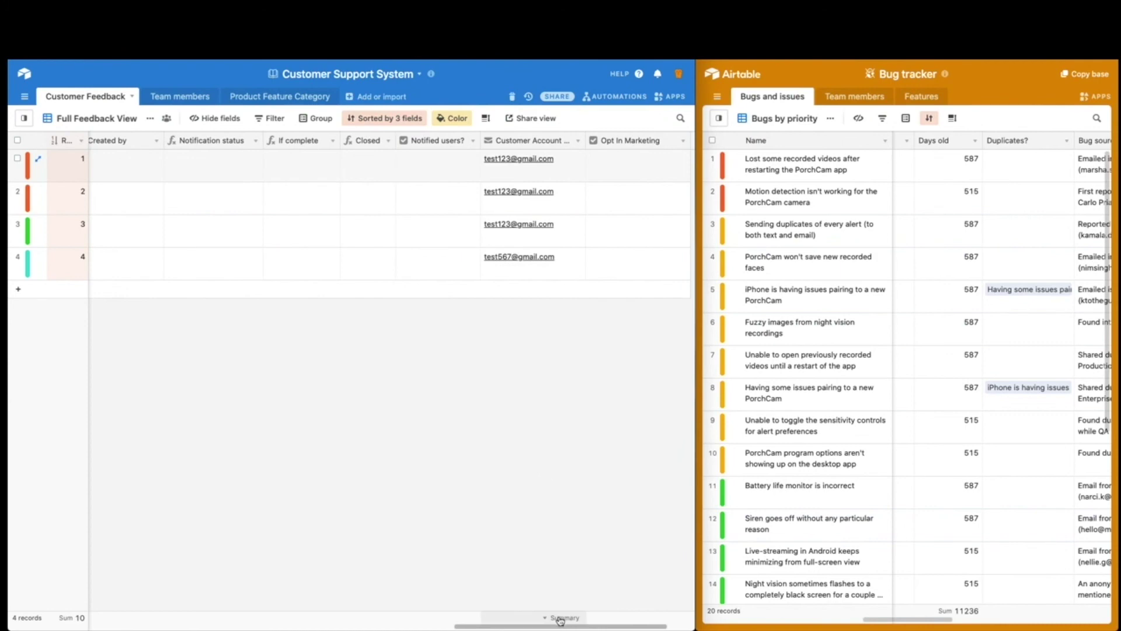
Save Customer Account Email as an Email-type field, then scroll back to the leftmost columns.
drag(572, 627, 584, 628)
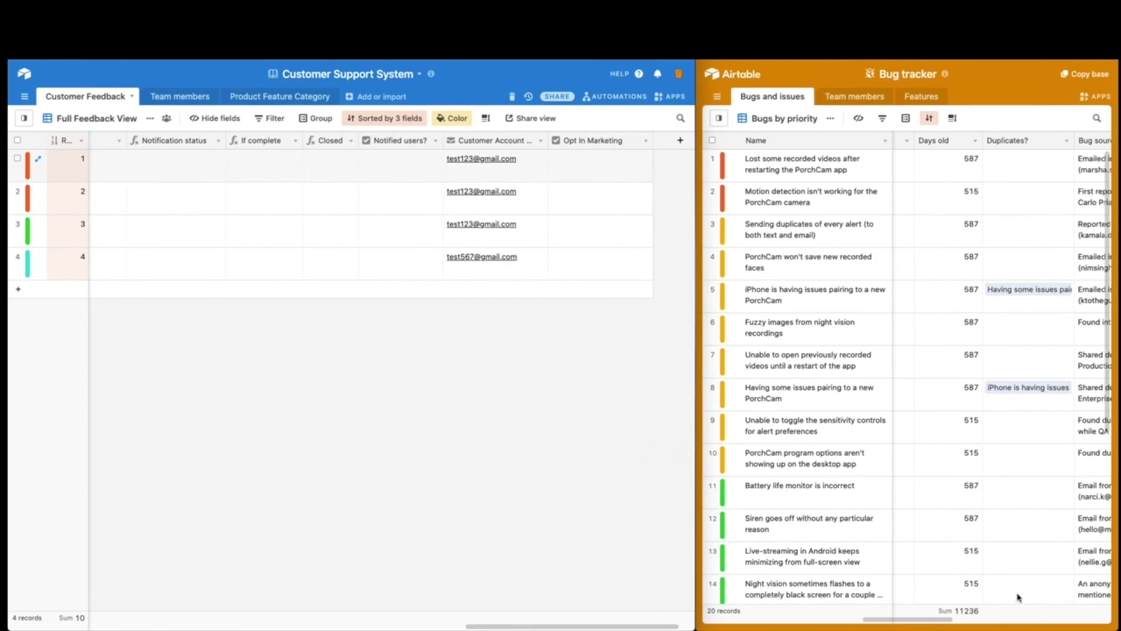
drag(920, 620, 1081, 628)
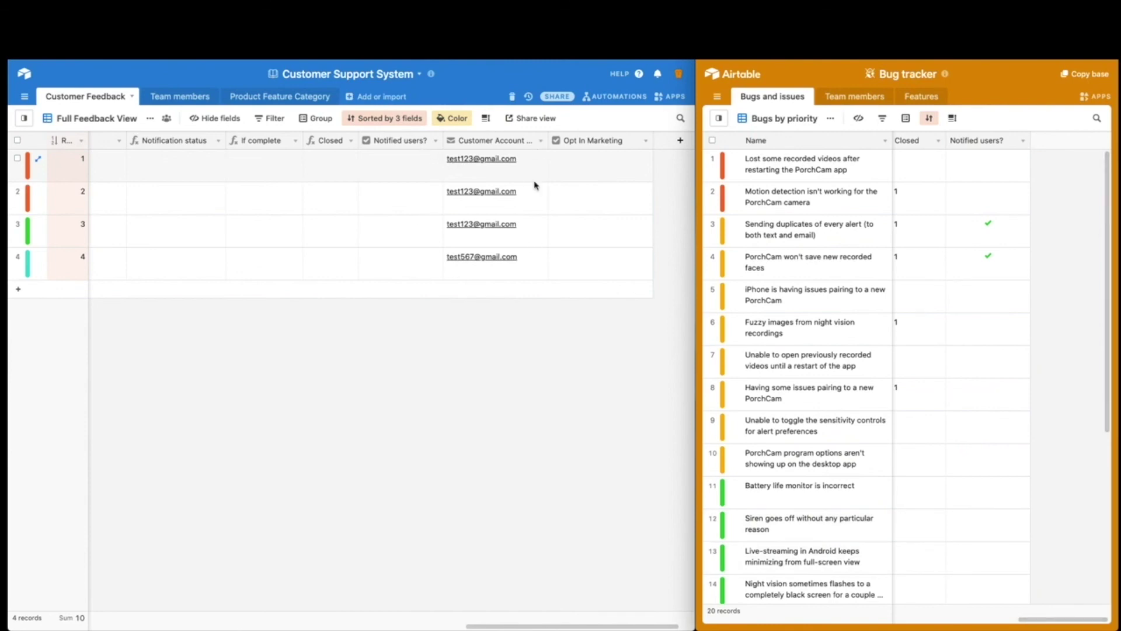
click(540, 141)
key(Escape)
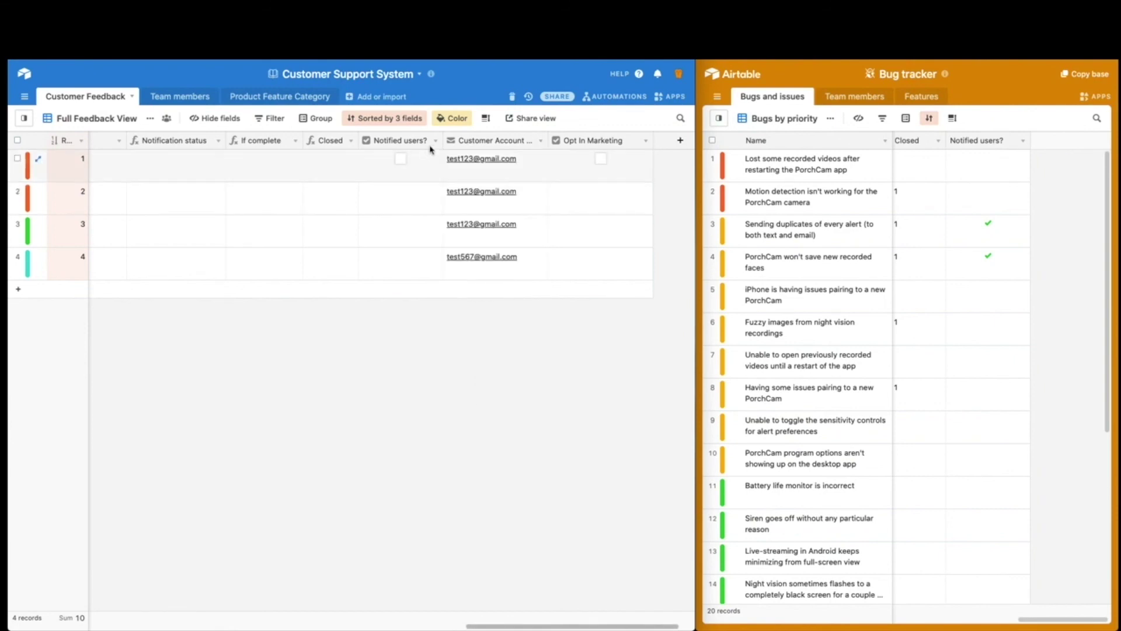
click(435, 141)
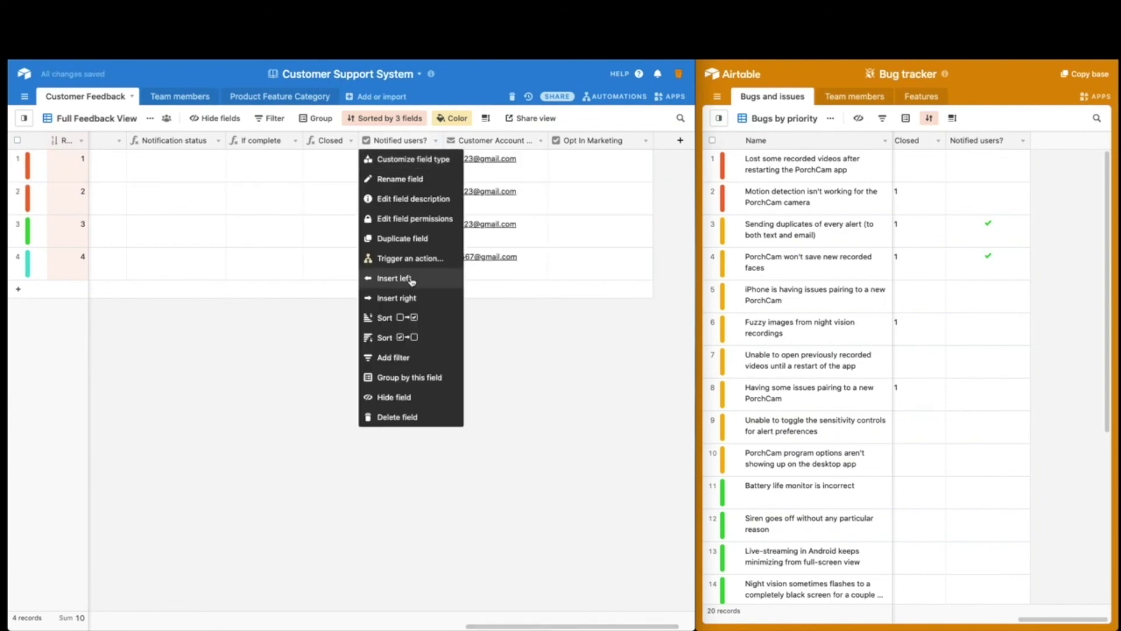
click(542, 145)
click(528, 159)
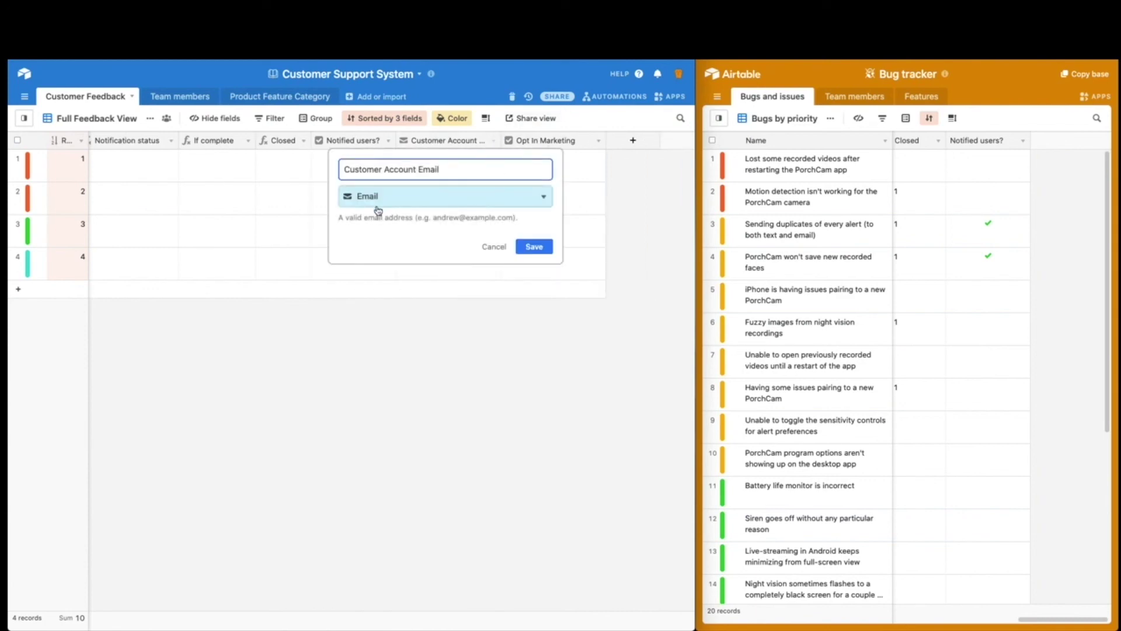
click(533, 248)
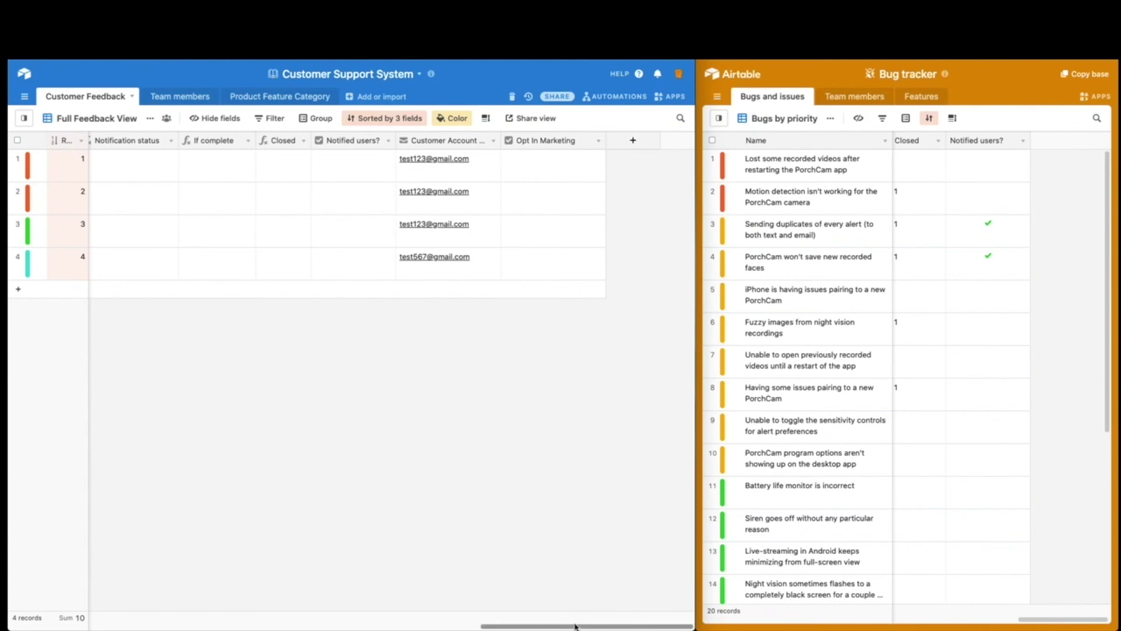
drag(575, 625, 2, 622)
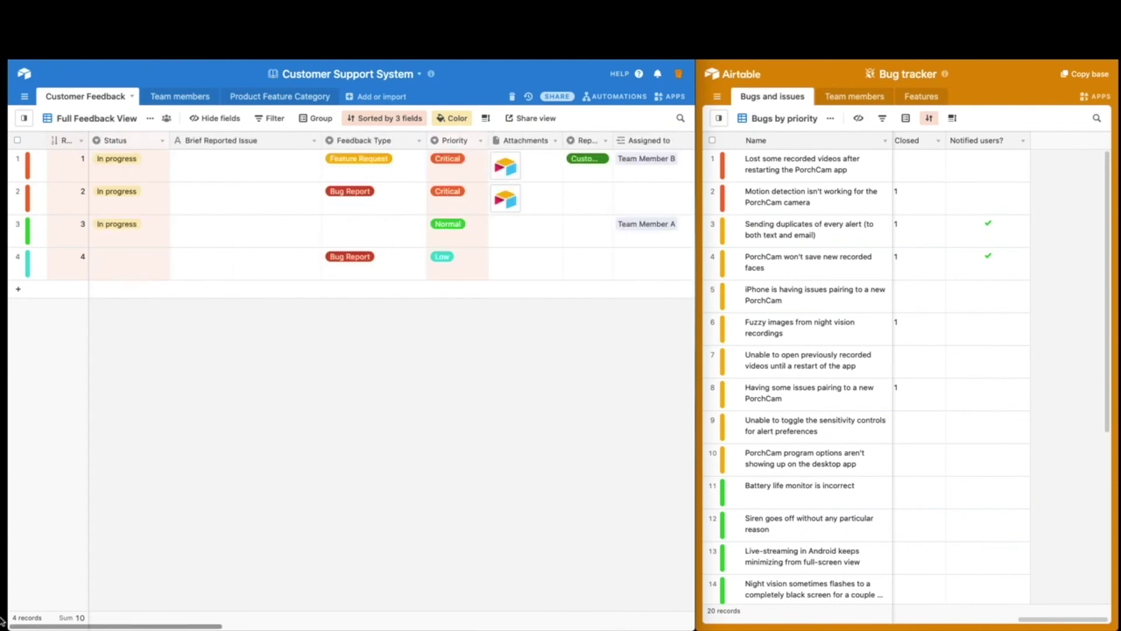